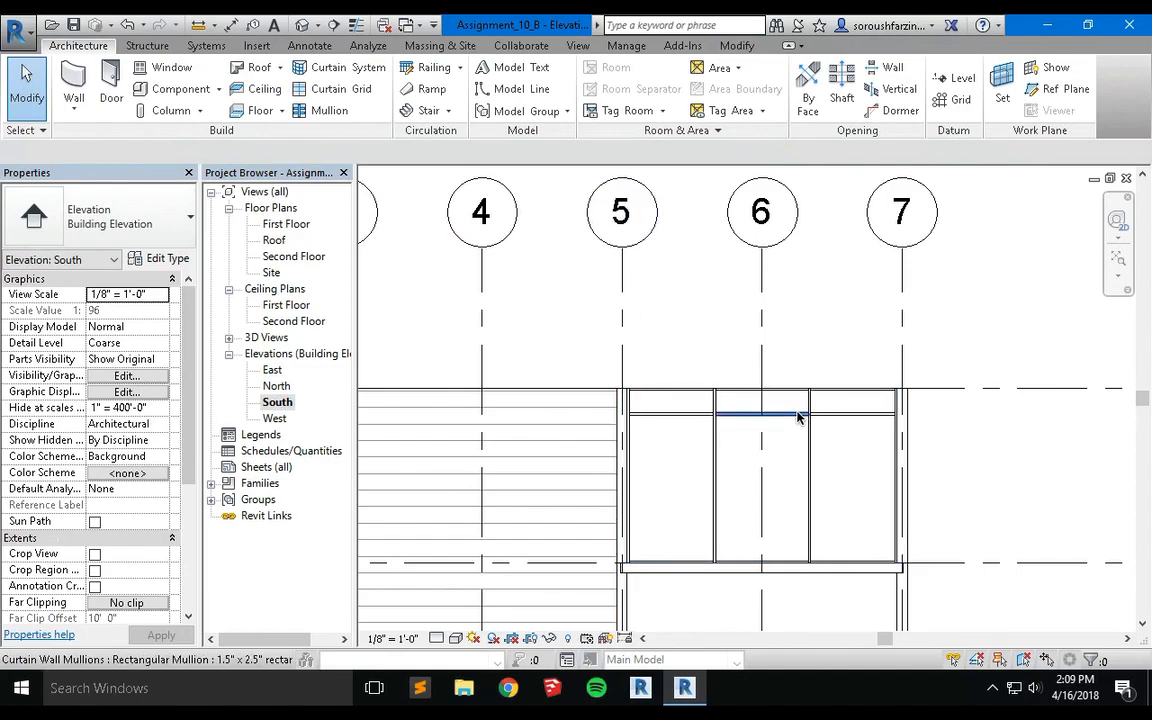
- Start a roof by extrusion using the exterior wall at grid 5 as work plane, referenced to the Roof level with 0' 0" offset
{"action": "left_click", "coordinate": [281, 66]}
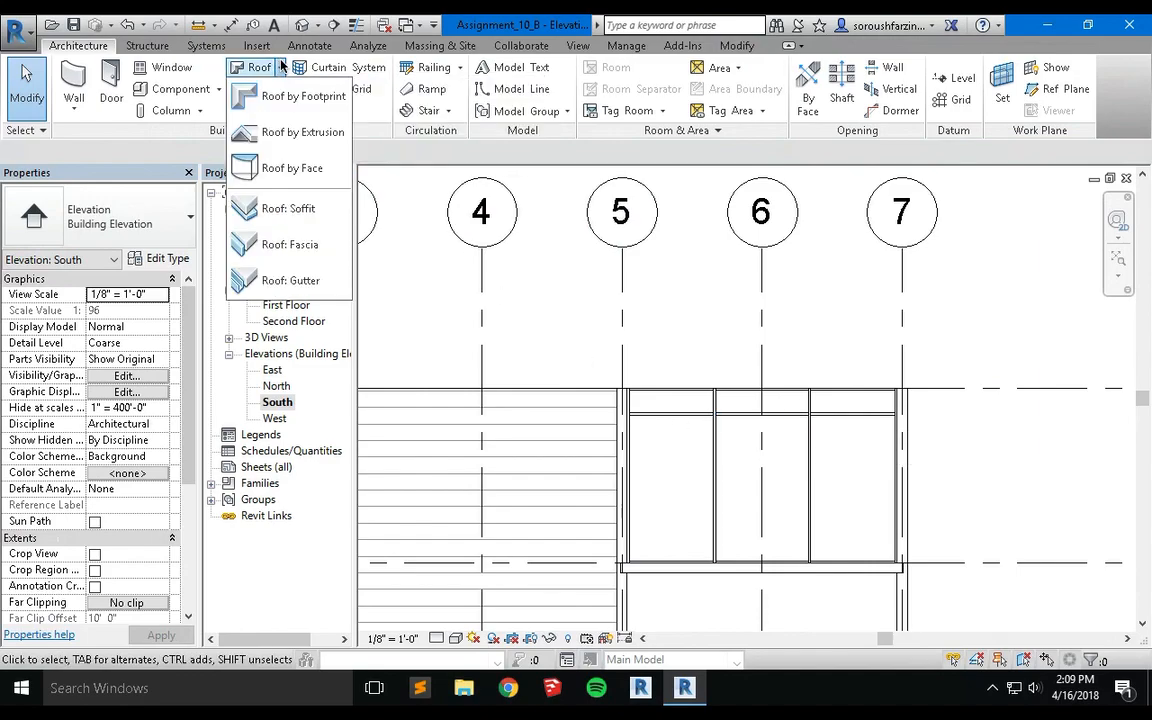
{"action": "left_click", "coordinate": [298, 133]}
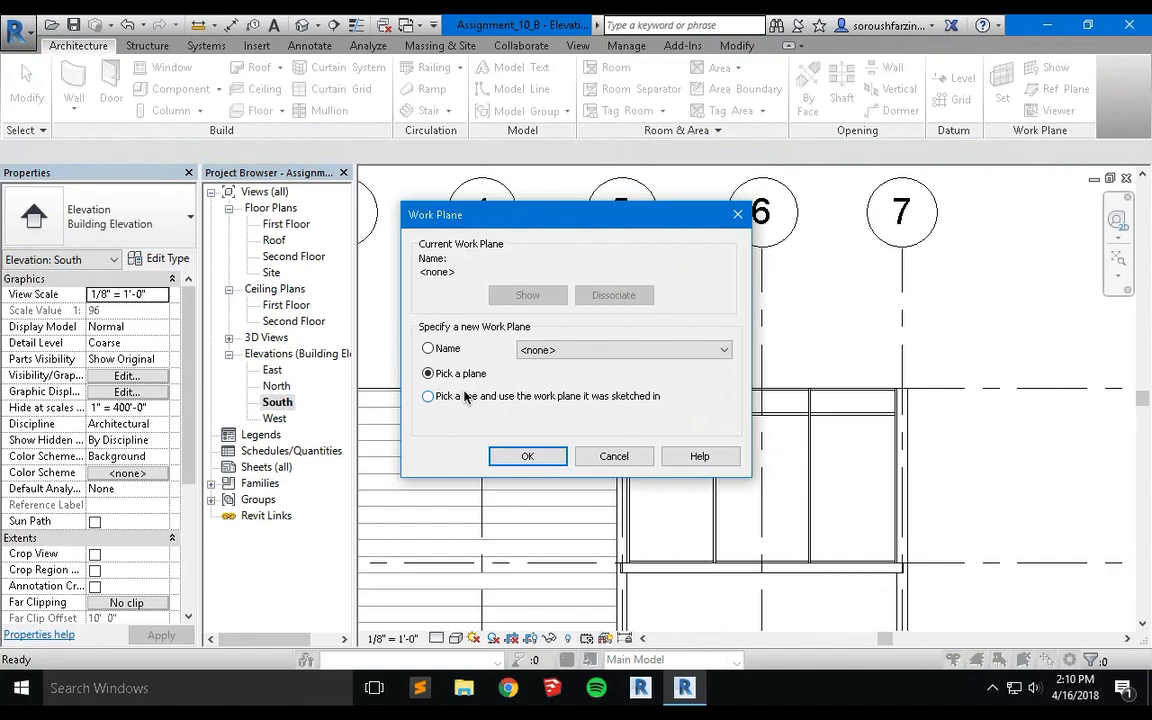
{"action": "left_click", "coordinate": [527, 456]}
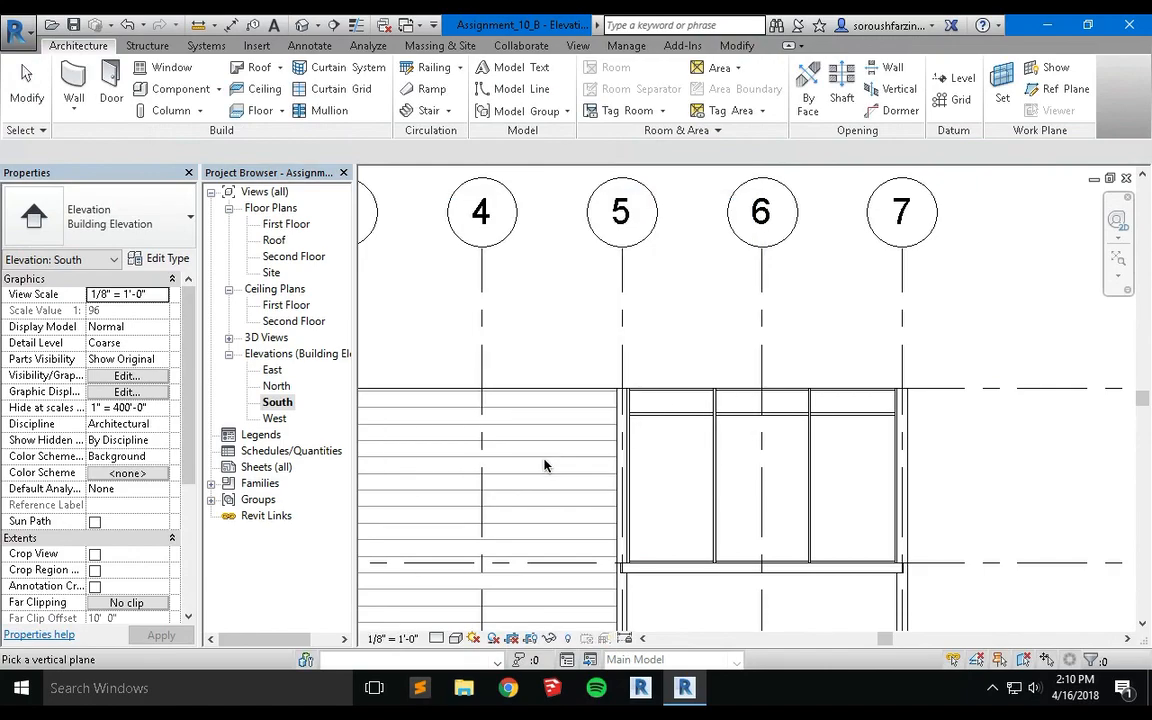
{"action": "left_click", "coordinate": [625, 430]}
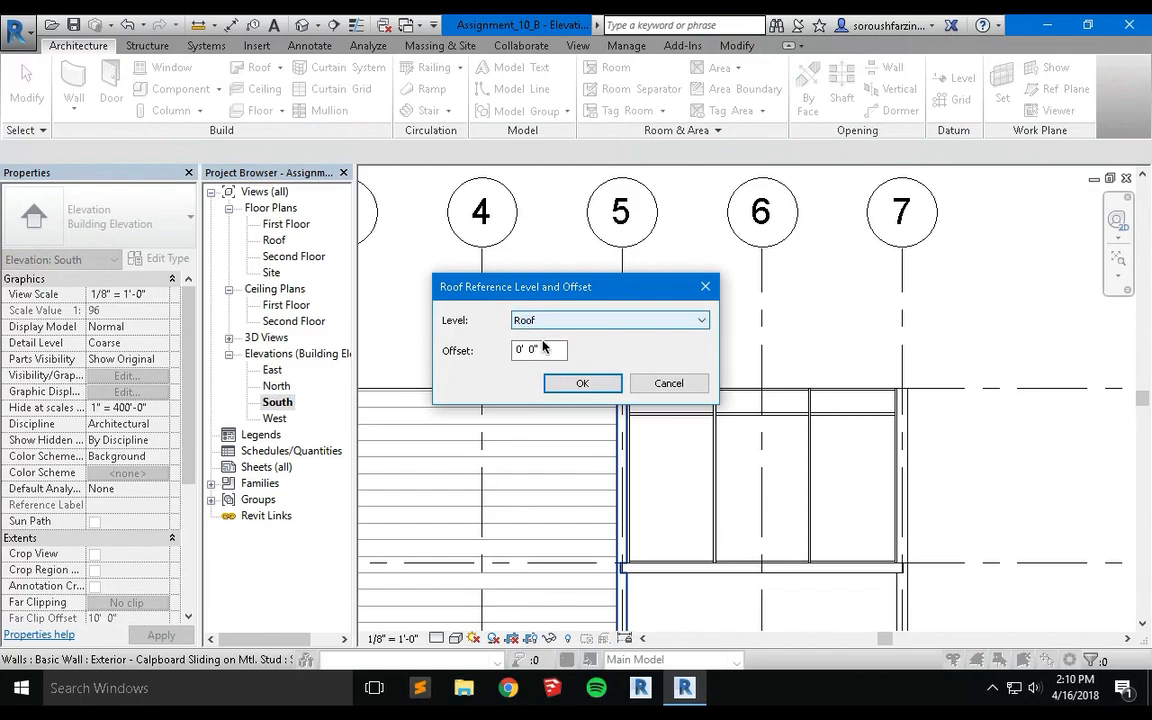
{"action": "left_click", "coordinate": [583, 385]}
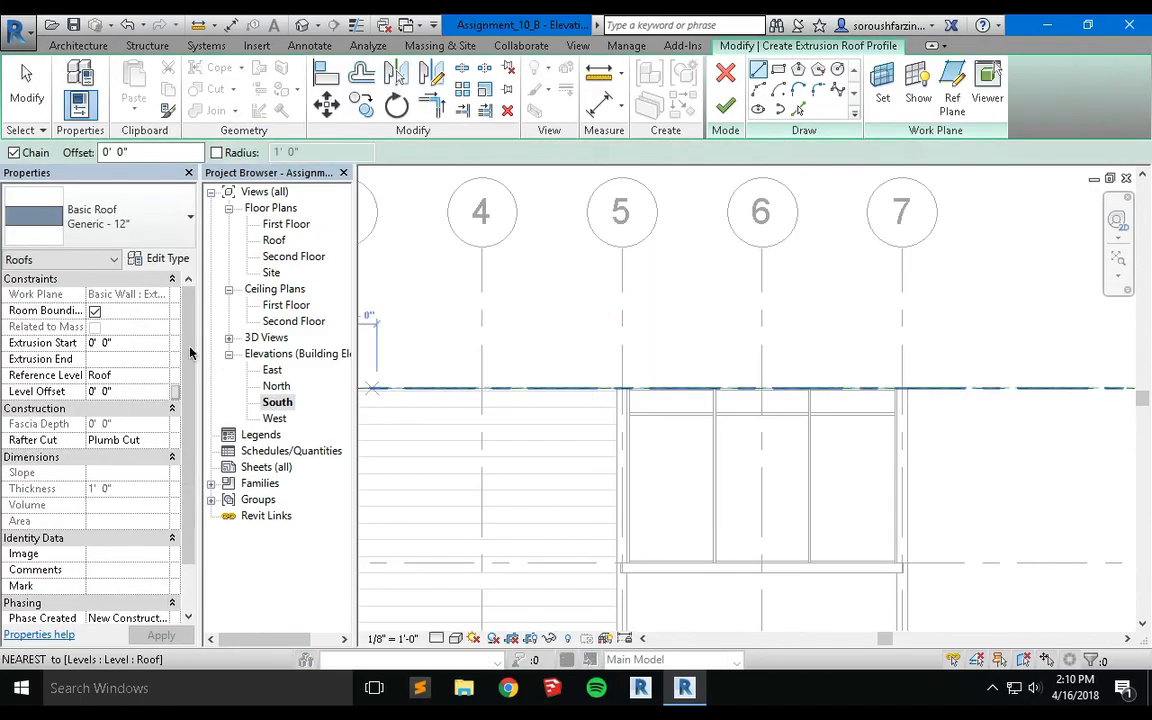
- Choose the Wood Rafter 8" - Asphalt Shingle - Insulated roof type and duplicate it, ending the new name with an underscore and the author's surname
{"action": "left_click", "coordinate": [155, 232]}
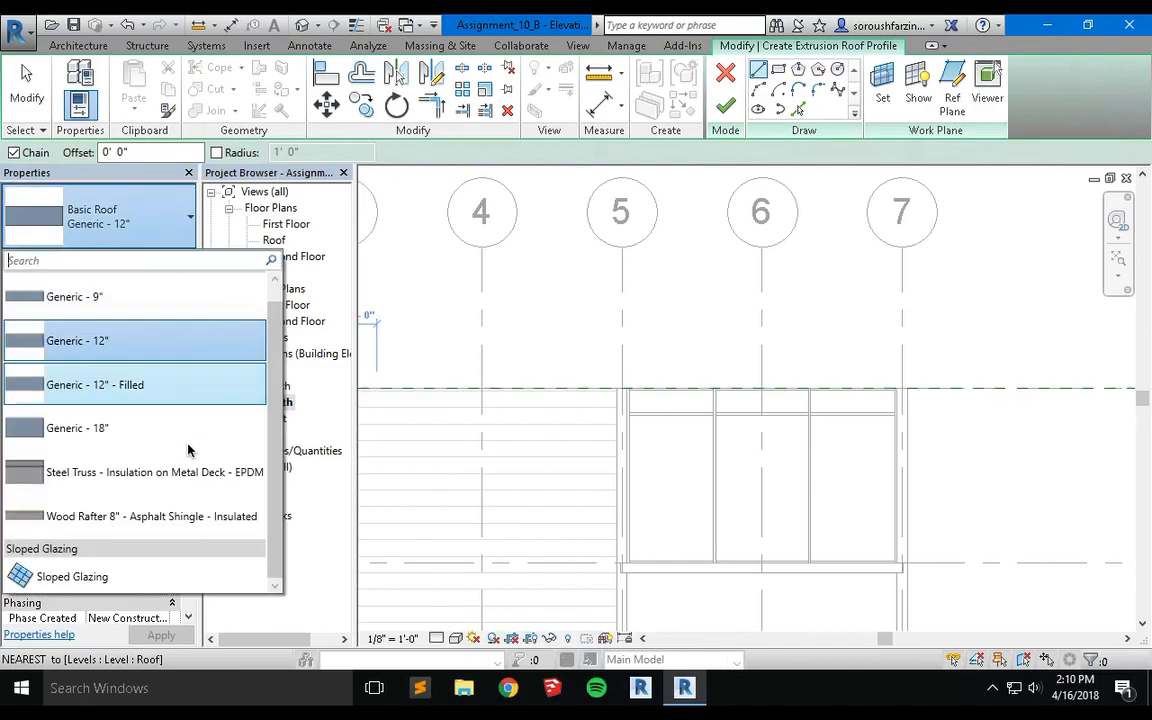
{"action": "left_click", "coordinate": [187, 508]}
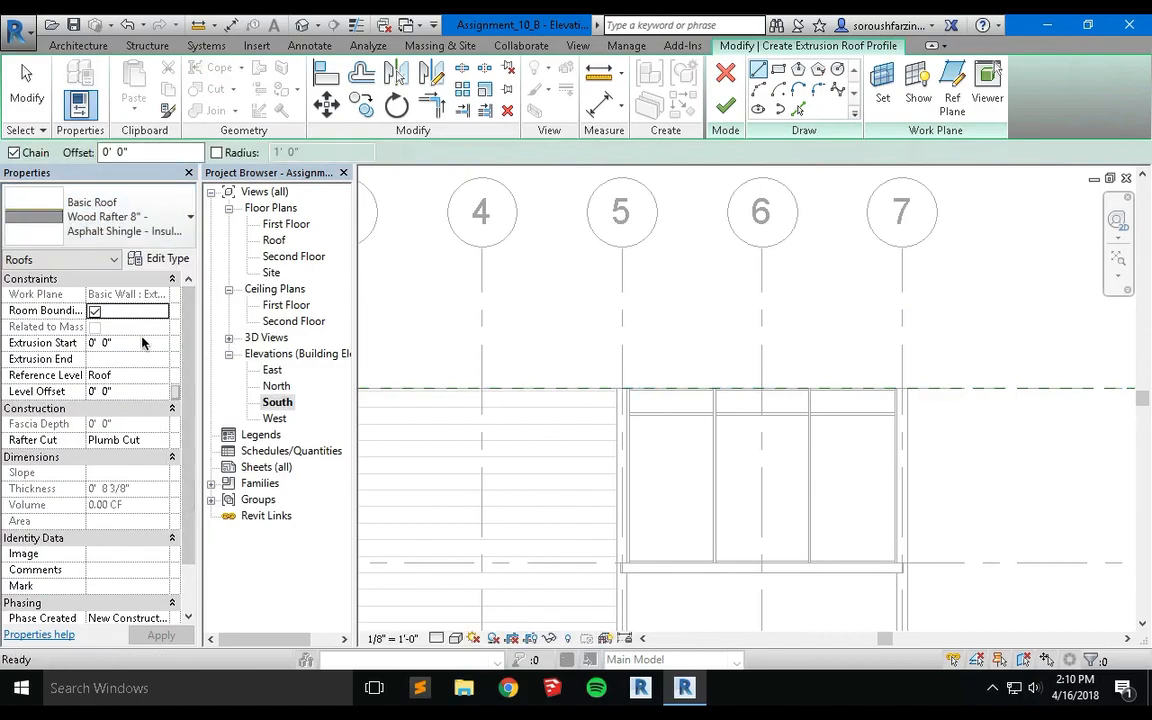
{"action": "left_click", "coordinate": [158, 258]}
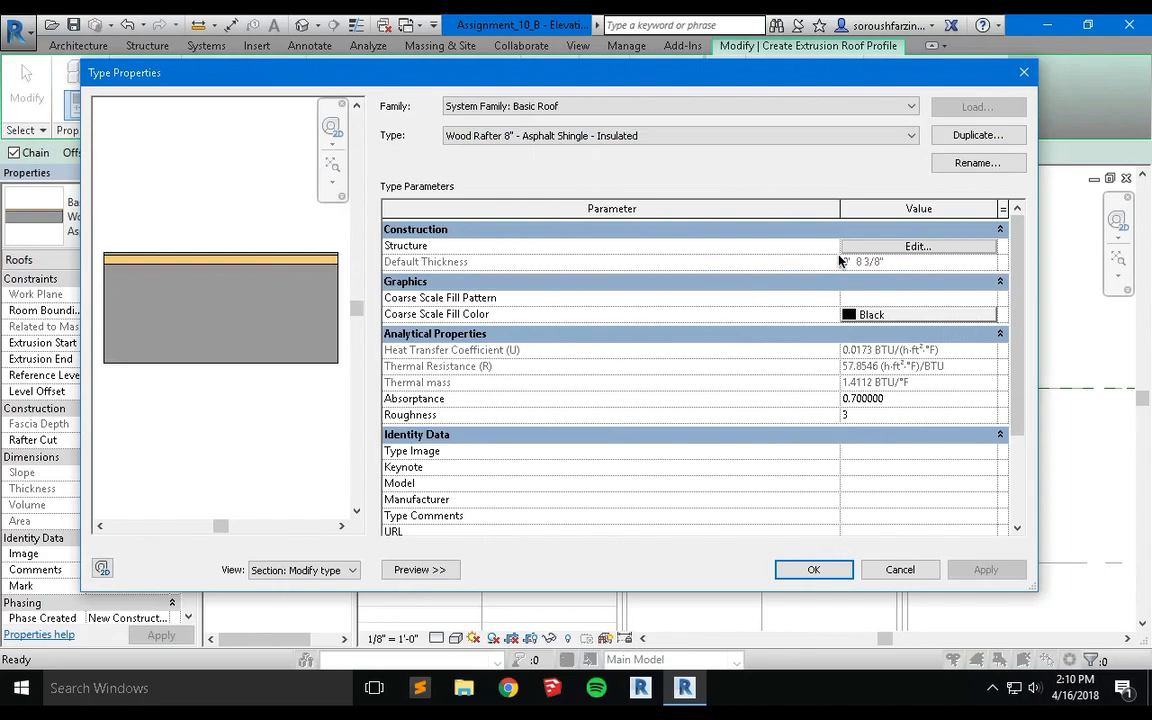
{"action": "left_click", "coordinate": [960, 138]}
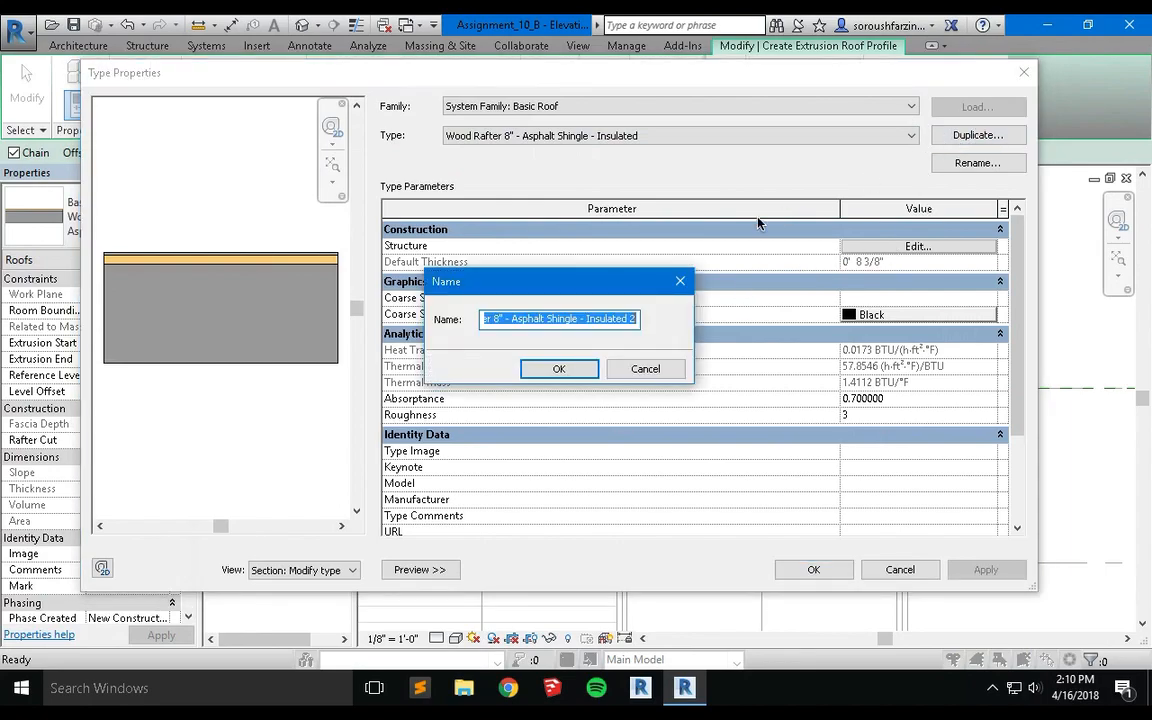
{"action": "left_click", "coordinate": [634, 320]}
{"action": "key", "text": "BackSpace"}
{"action": "type", "text": "_F"}
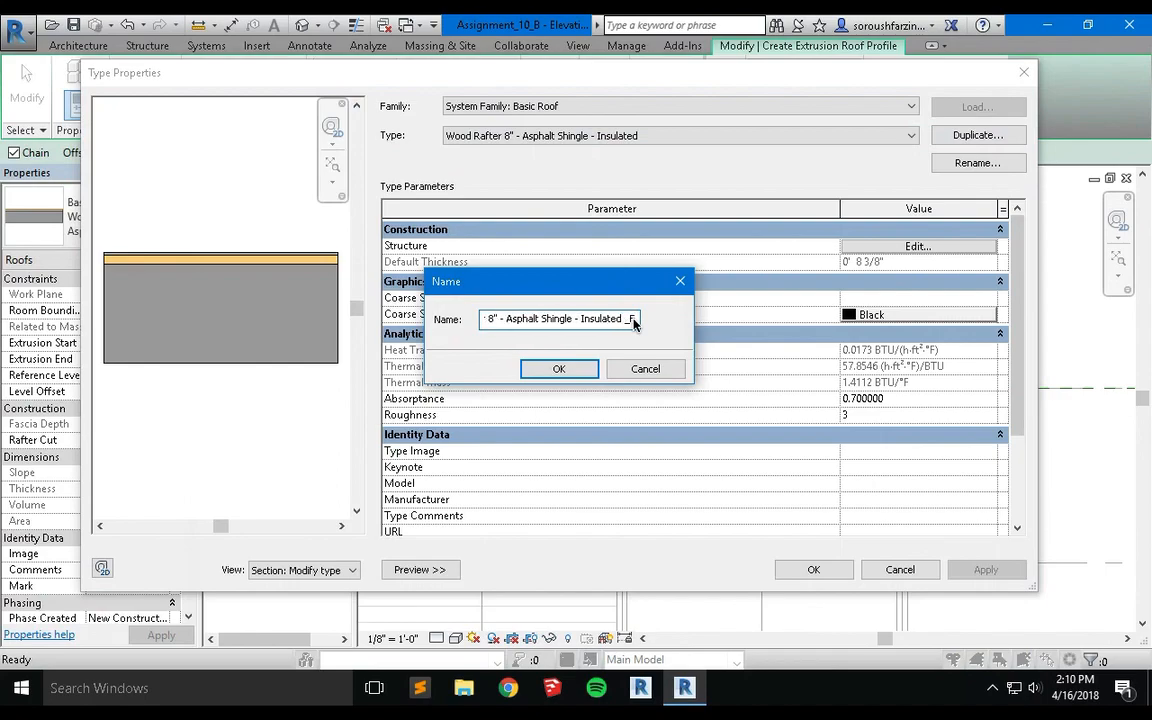
{"action": "type", "text": "arzin"}
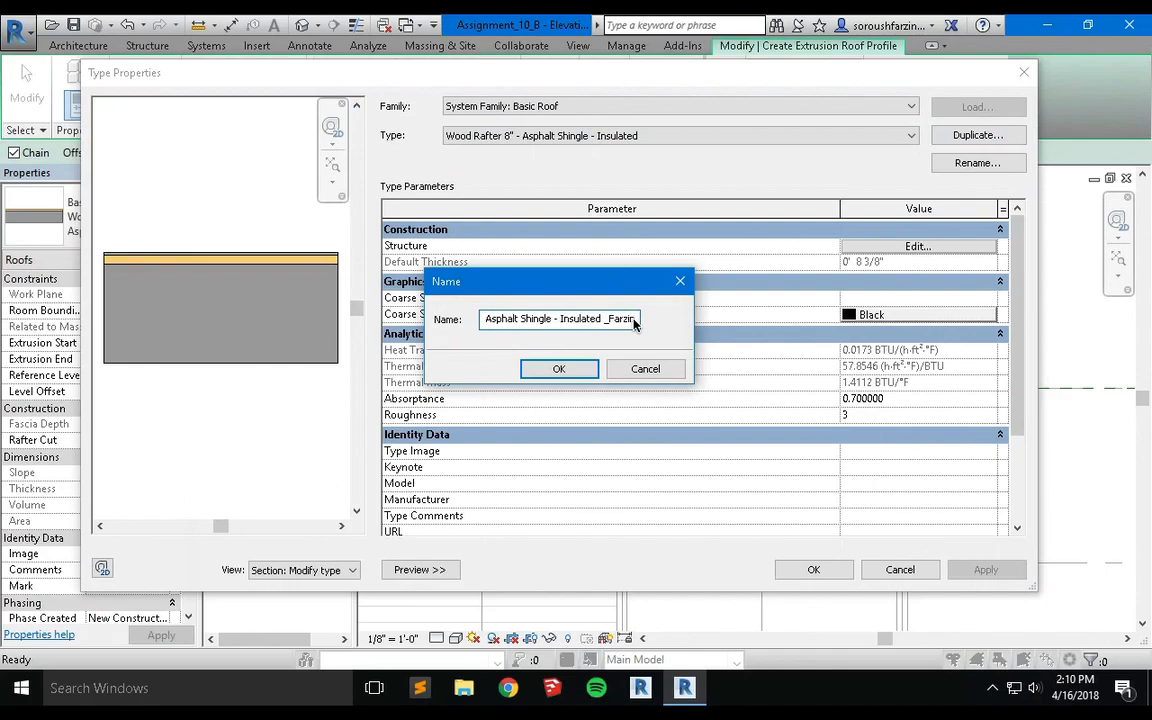
{"action": "left_click", "coordinate": [589, 366]}
- Increase the Asphalt Shingle layer's thickness in the new roof type's structure for a total roof thickness of 0' 8 5/8"
{"action": "left_click", "coordinate": [897, 248]}
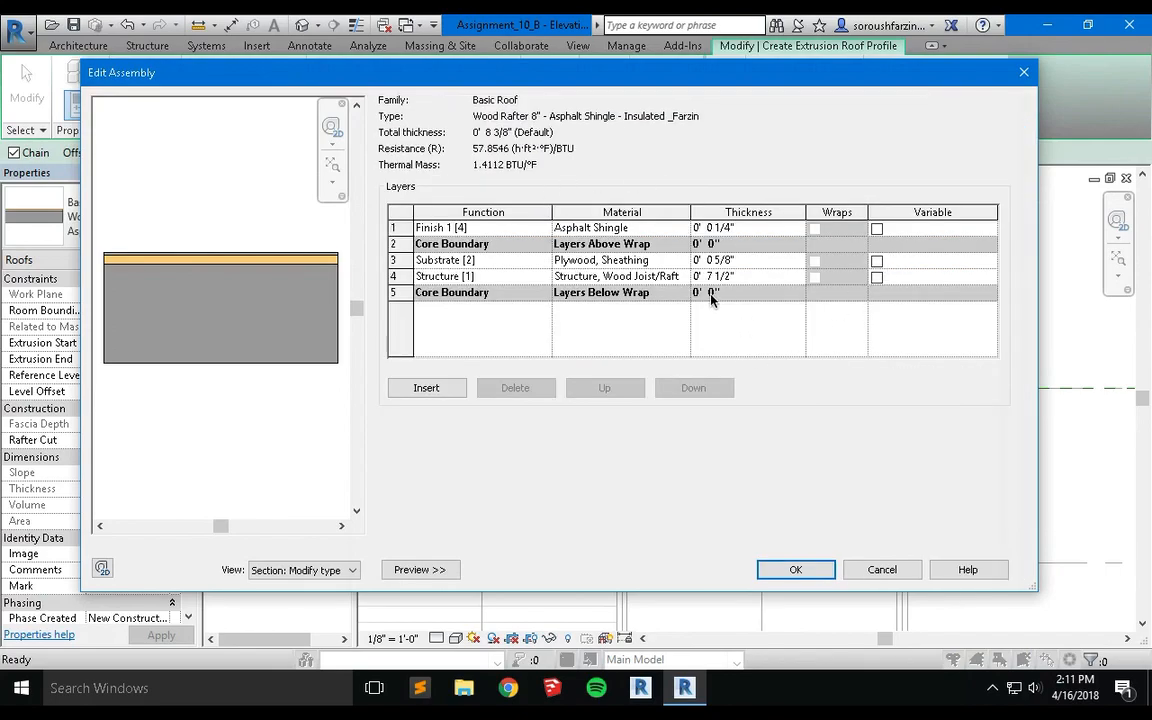
{"action": "left_click", "coordinate": [717, 228]}
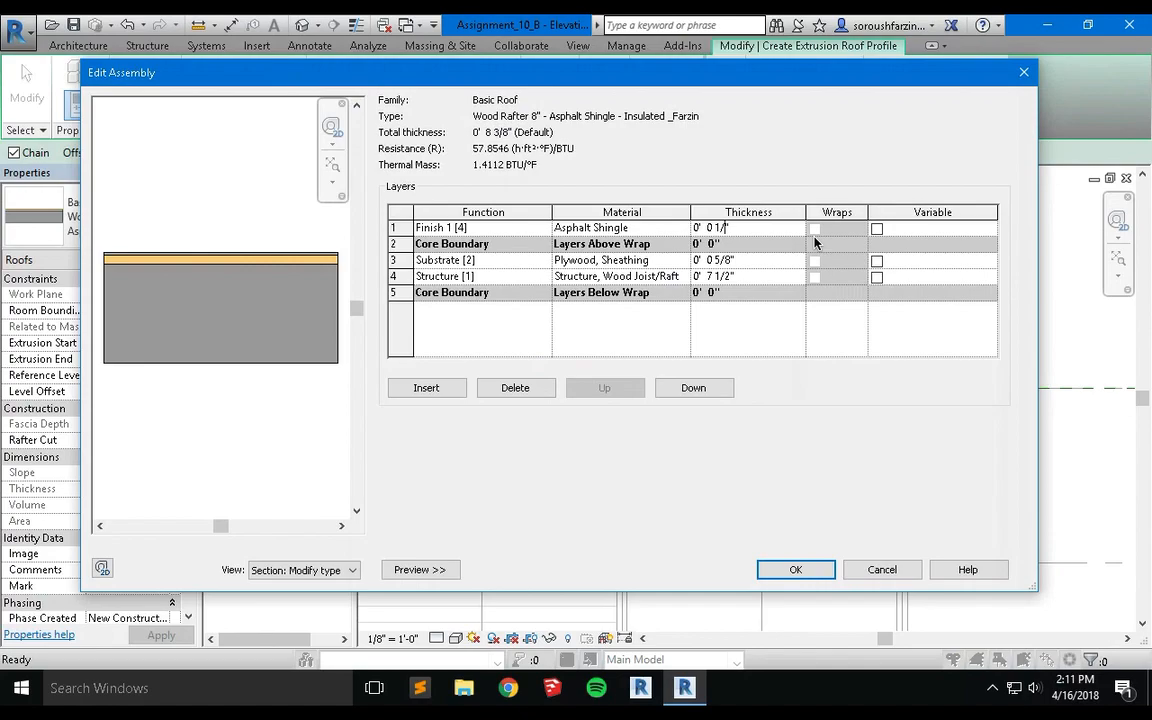
{"action": "left_click", "coordinate": [796, 569]}
{"action": "left_click", "coordinate": [812, 569]}
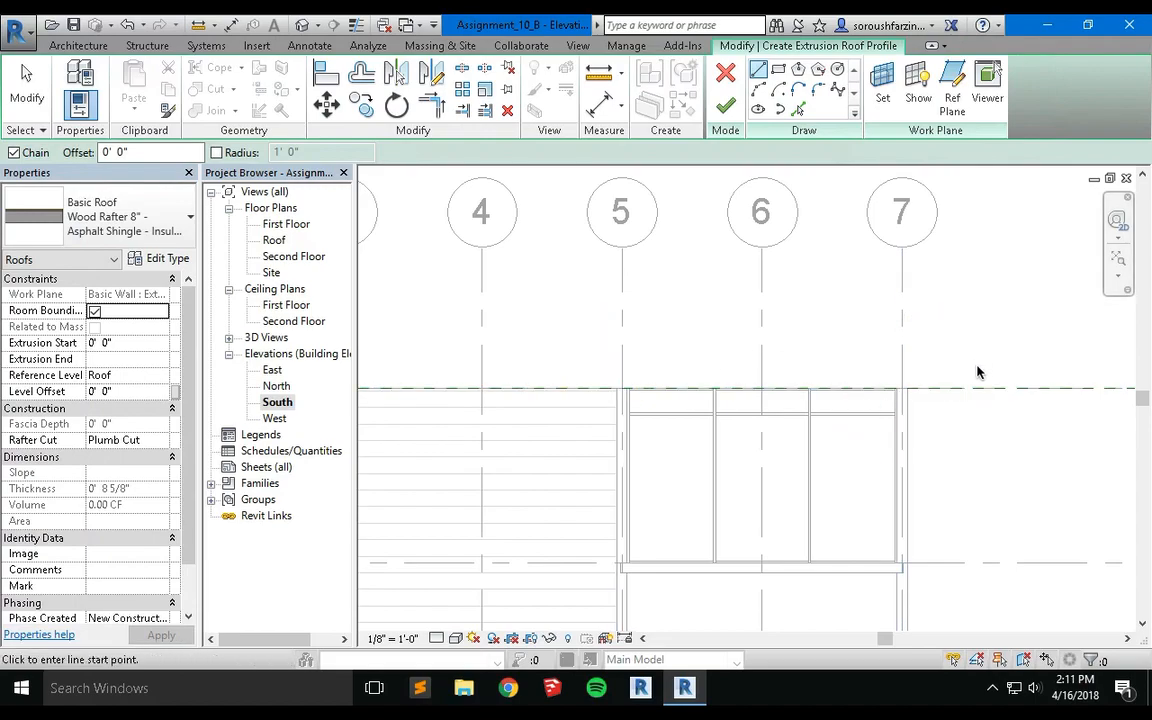
- Sketch a 2'-0" horizontal overhang line along the Roof level, running outward from the outer face of the wall at grid 7
{"action": "left_click", "coordinate": [907, 389]}
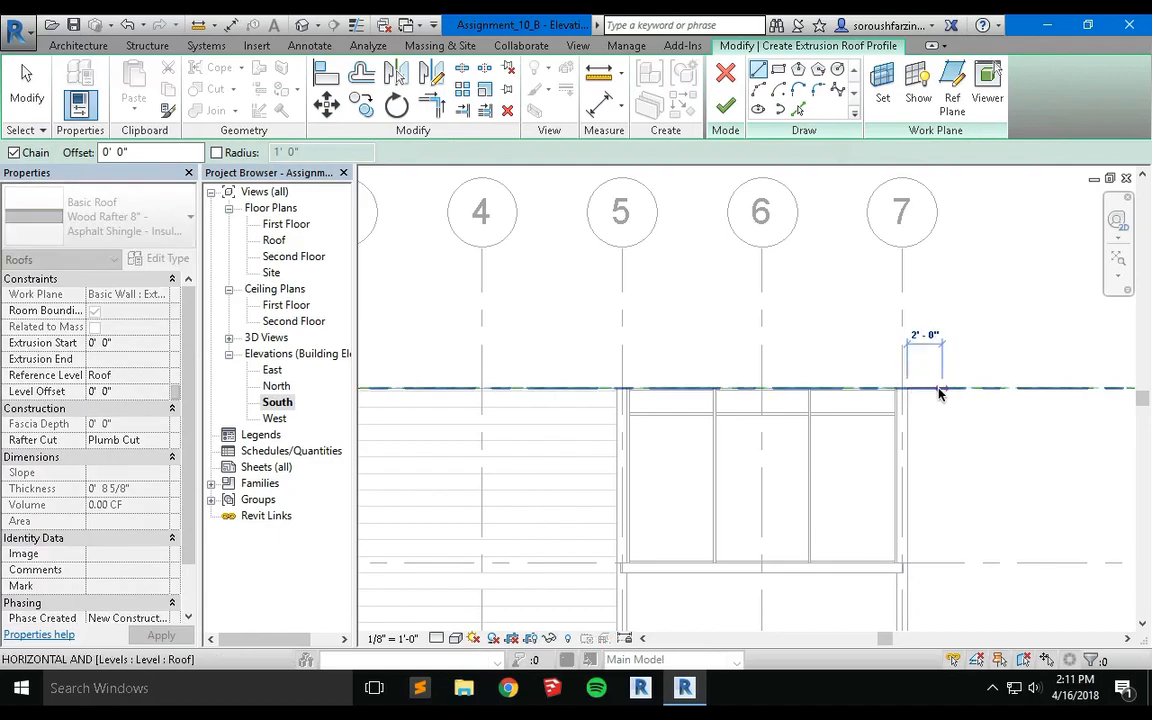
{"action": "left_click", "coordinate": [945, 389]}
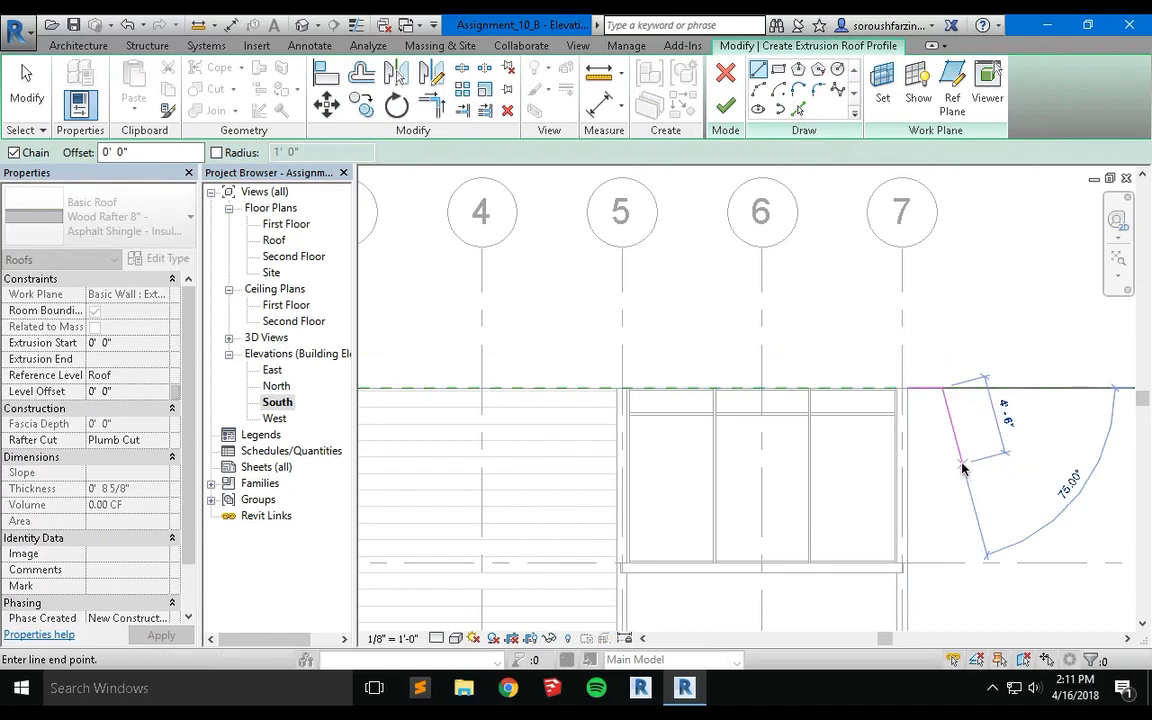
{"action": "key", "text": "Escape"}
- Sketch two gable slopes from the grid 7 wall up to a peak on grid 6 and down to the grid 5 wall, plus the horizontal overhang beyond
{"action": "left_click", "coordinate": [907, 389]}
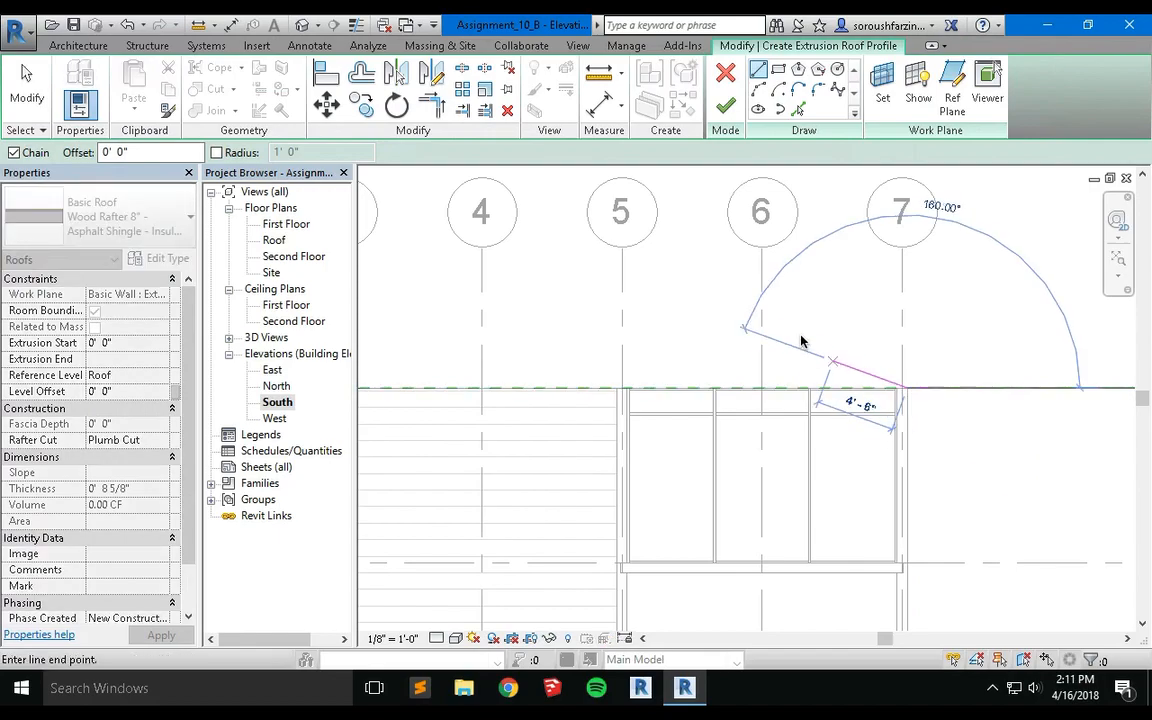
{"action": "left_click", "coordinate": [762, 300]}
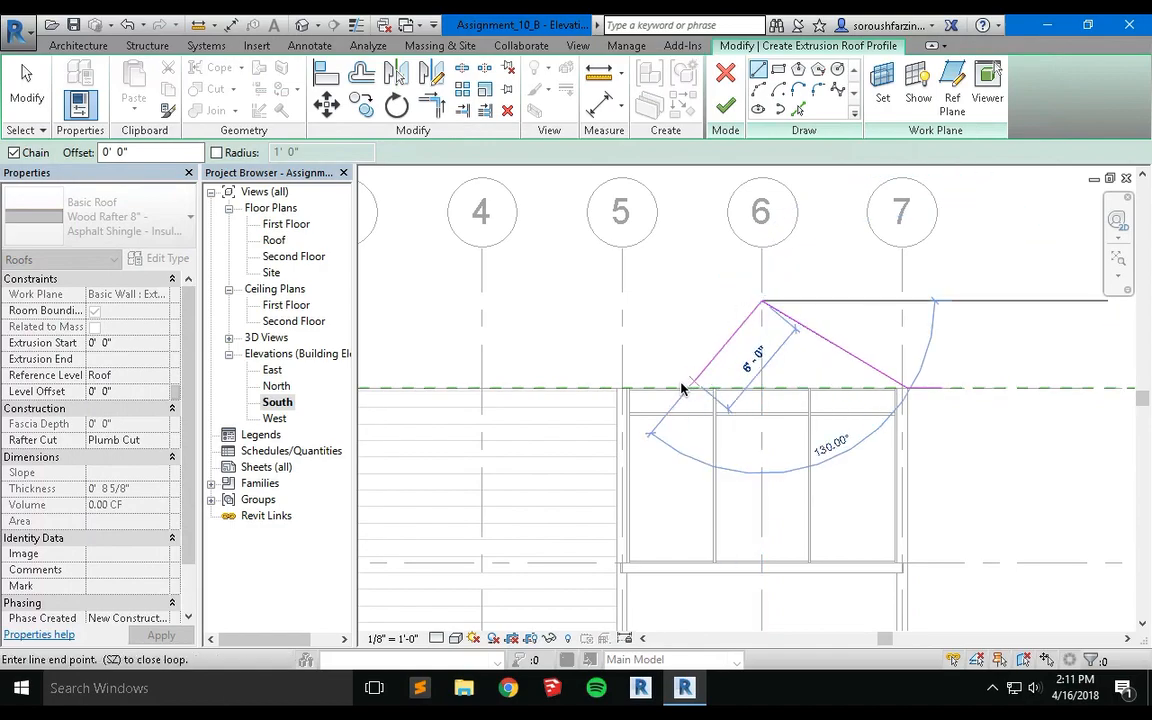
{"action": "scroll", "coordinate": [615, 391], "scroll_direction": "up", "scroll_amount": 1}
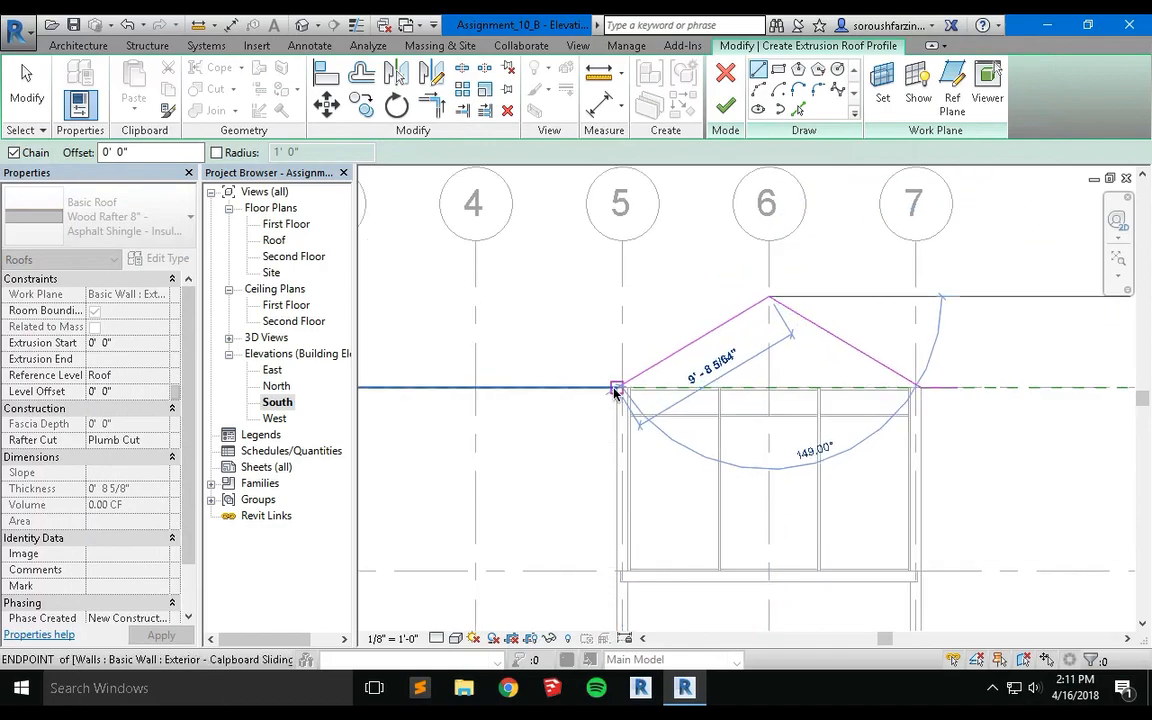
{"action": "scroll", "coordinate": [615, 391], "scroll_direction": "up", "scroll_amount": 3}
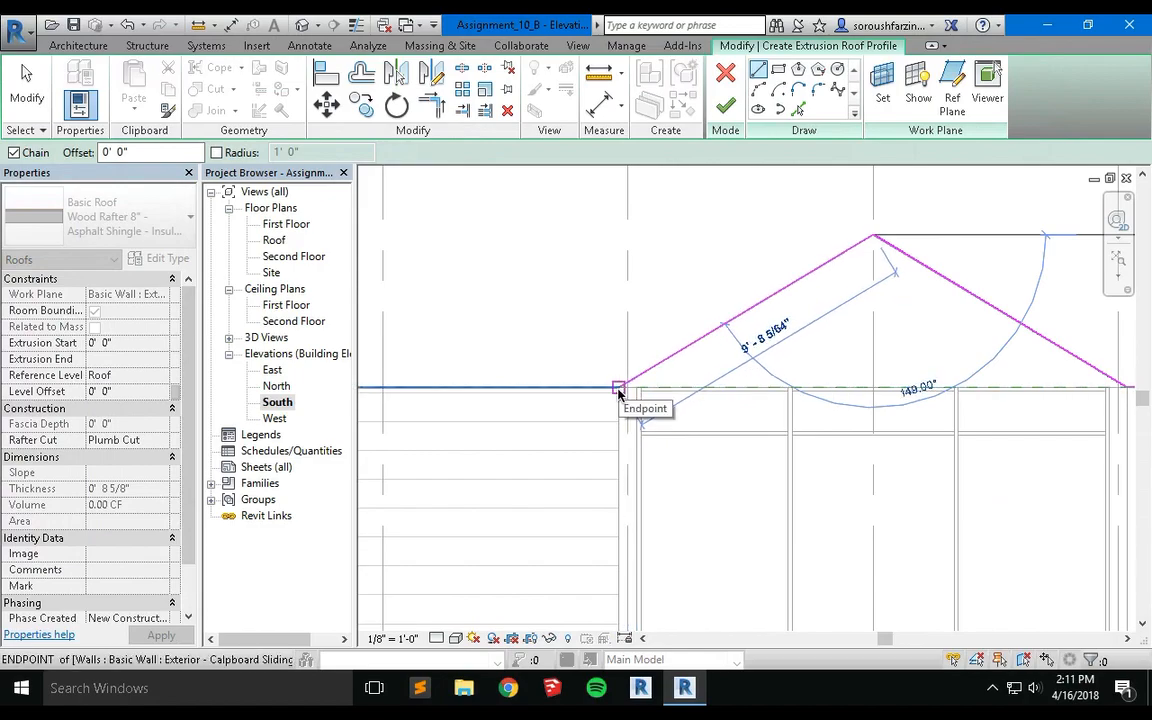
{"action": "left_click", "coordinate": [618, 391]}
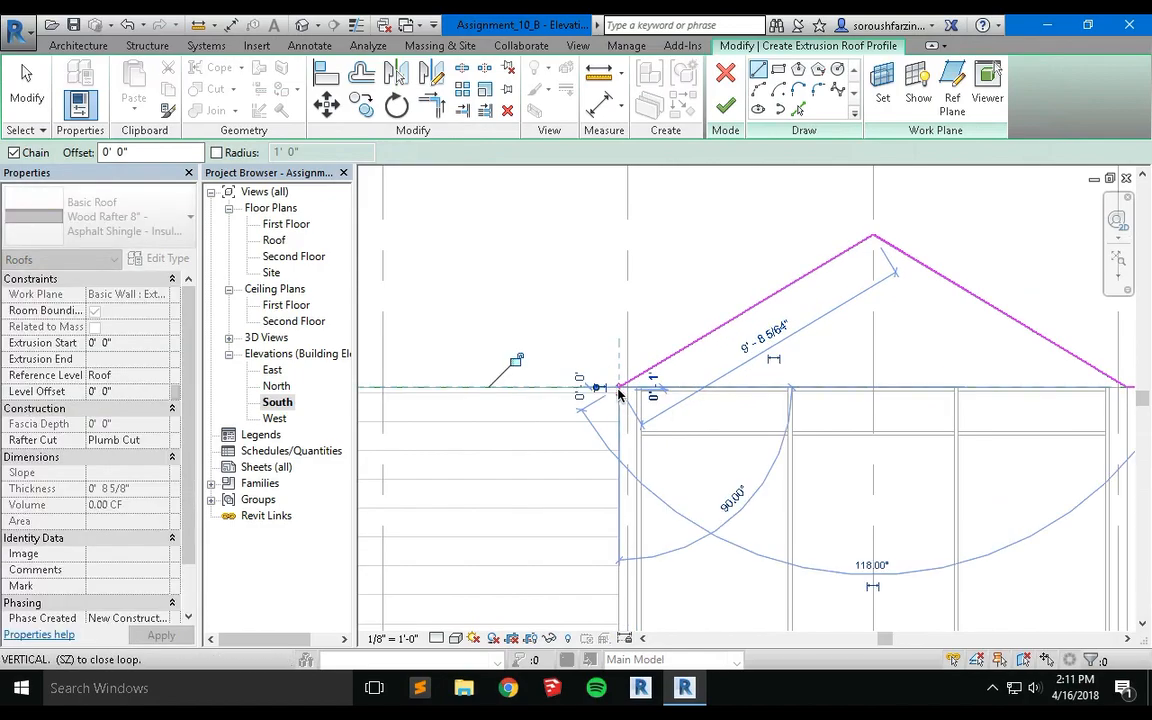
{"action": "left_click", "coordinate": [557, 392]}
{"action": "key", "text": "Escape"}
{"action": "key", "text": "Escape"}
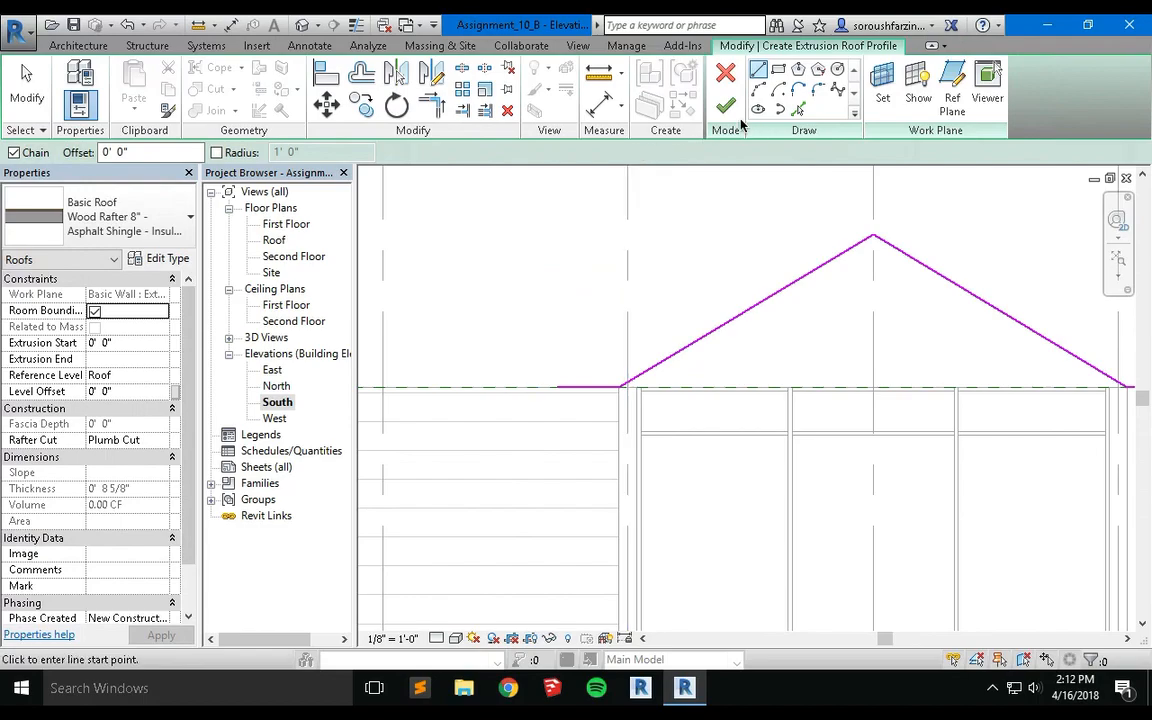
- Finish the gable roof profile from the default 3D view to create the extruded roof, and deselect it
{"action": "left_click", "coordinate": [299, 26]}
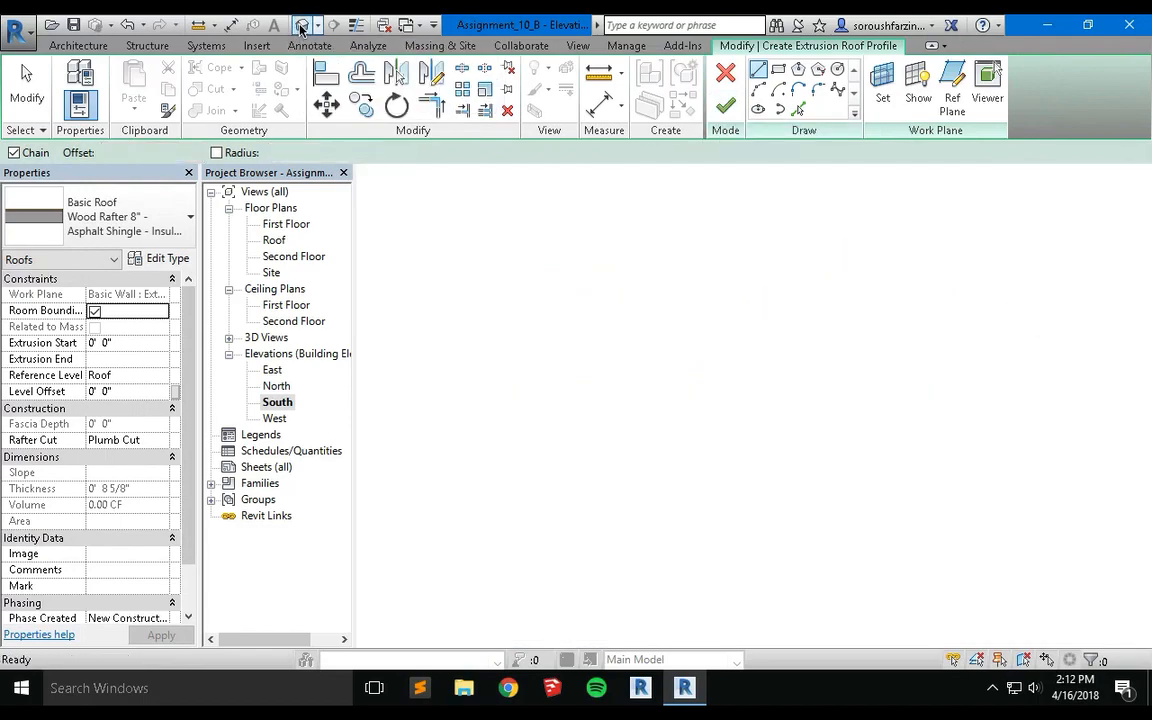
{"action": "scroll", "coordinate": [628, 386], "scroll_direction": "down", "scroll_amount": 1}
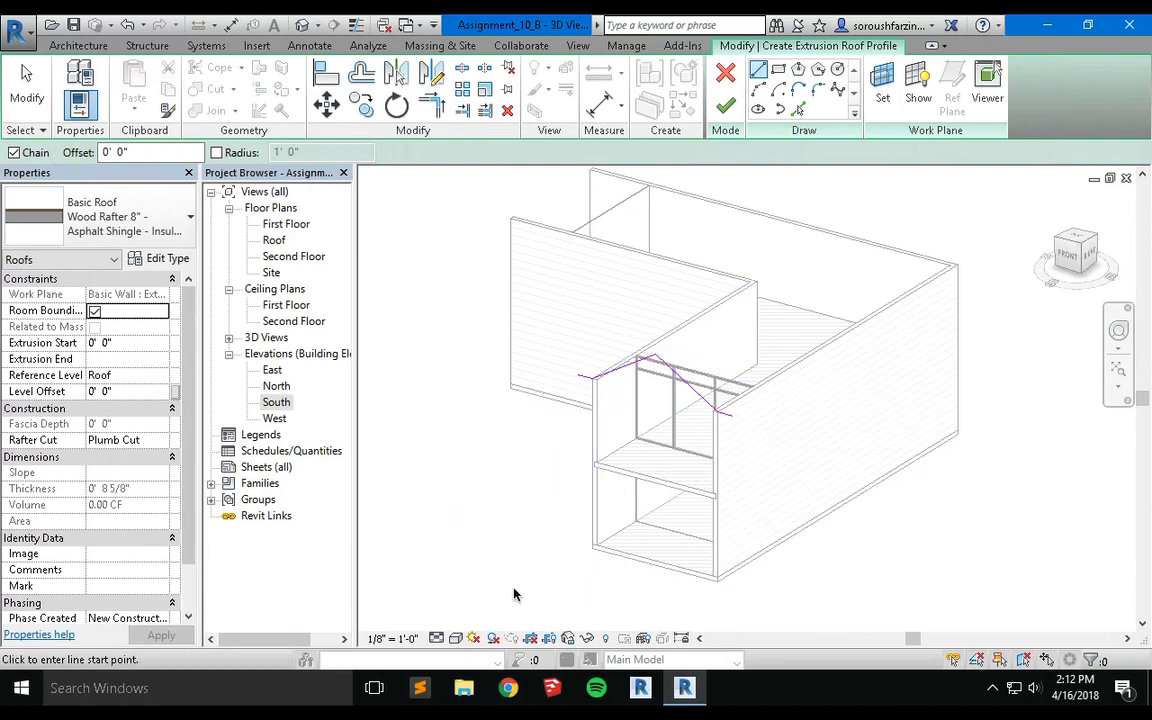
{"action": "left_click", "coordinate": [726, 108]}
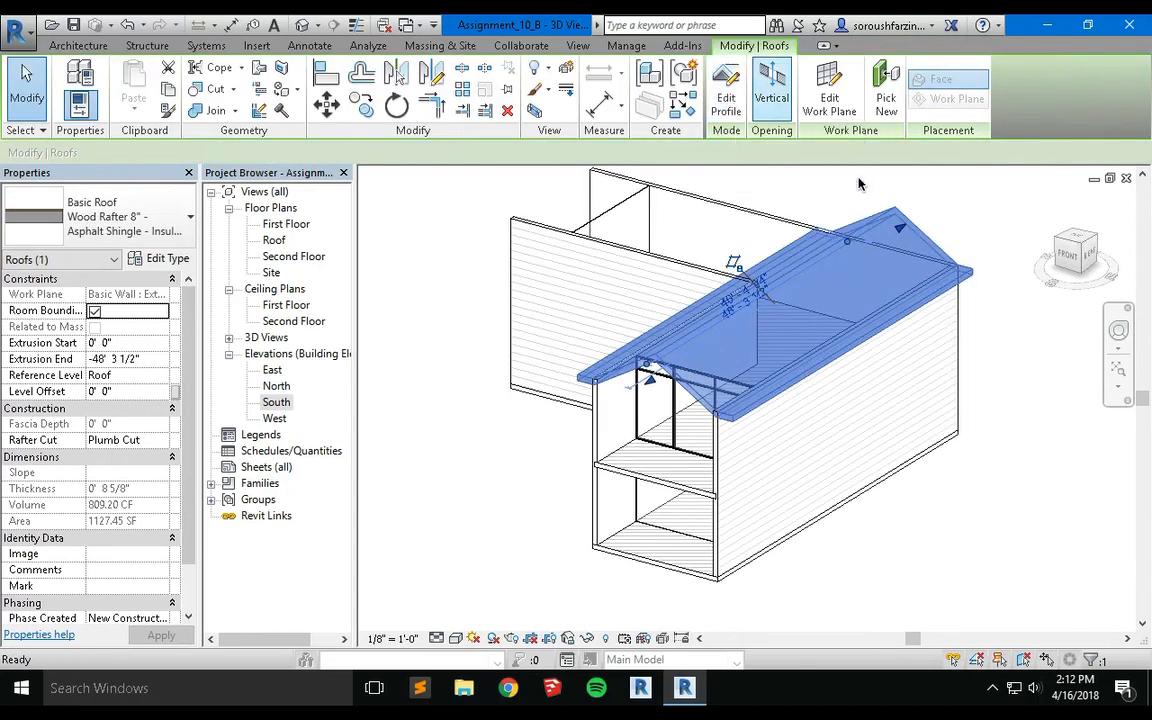
{"action": "left_click", "coordinate": [991, 390]}
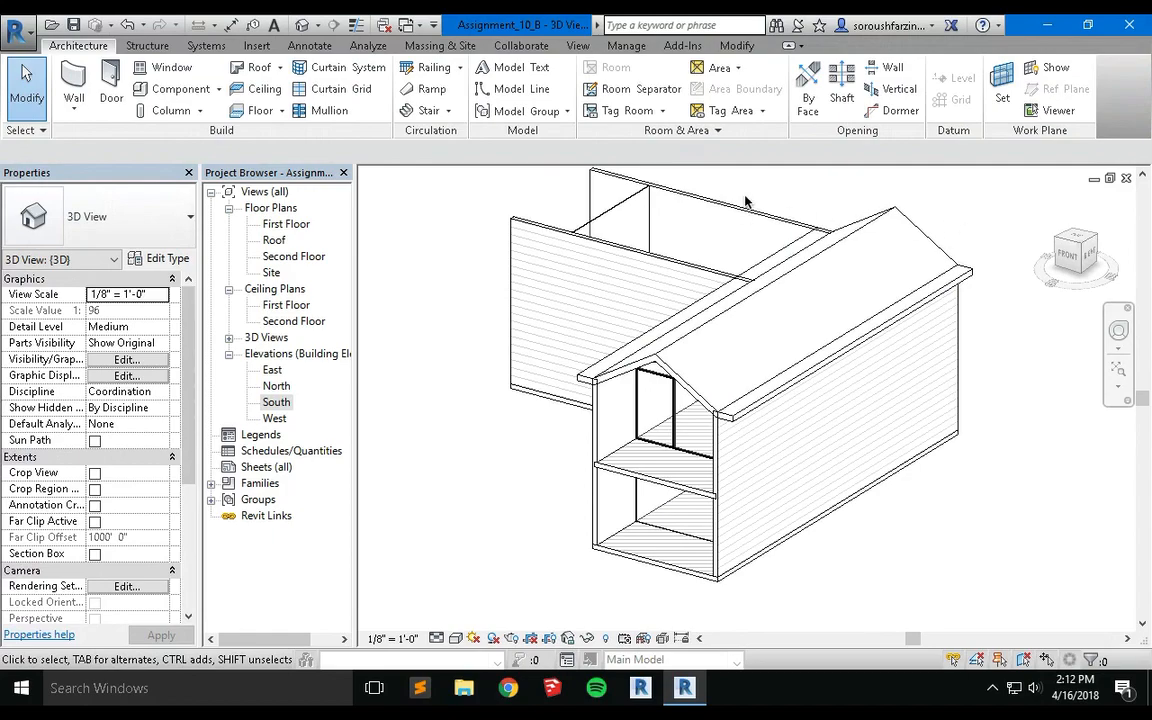
- Start a second roof by extrusion in the West elevation, with the wall at grid A as work plane and Roof as reference level
{"action": "left_click", "coordinate": [1095, 242]}
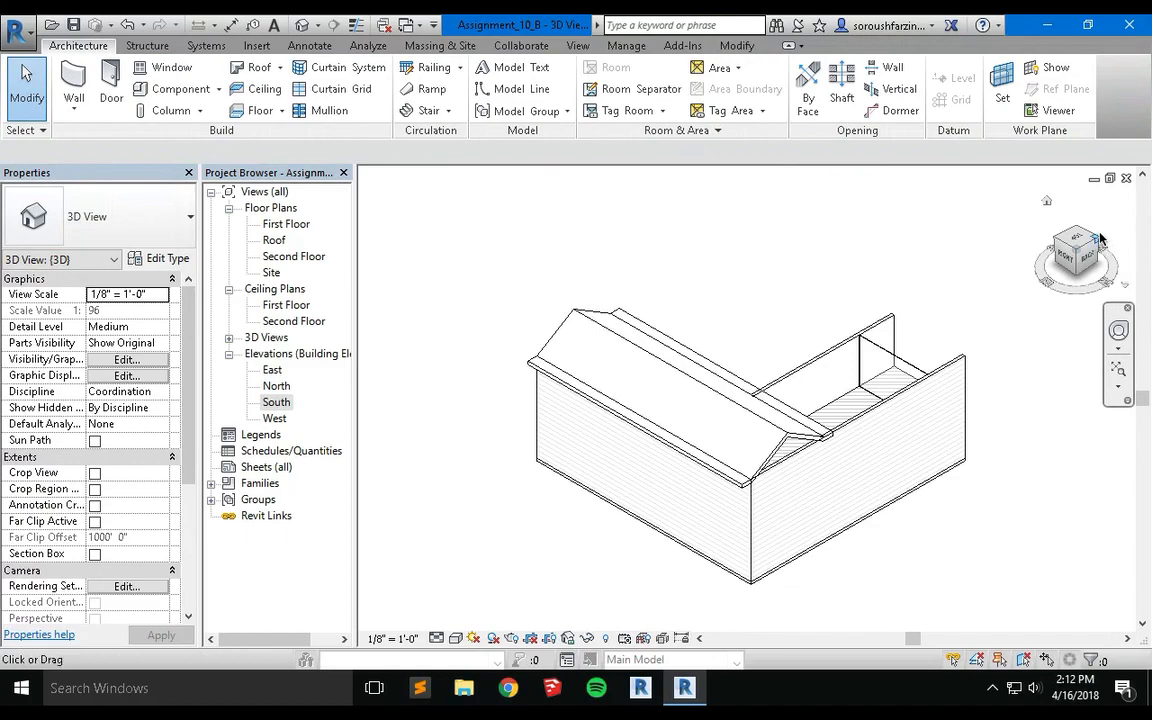
{"action": "middle_click_drag", "start_coordinate": [1050, 275], "coordinate": [804, 229], "text": "shift"}
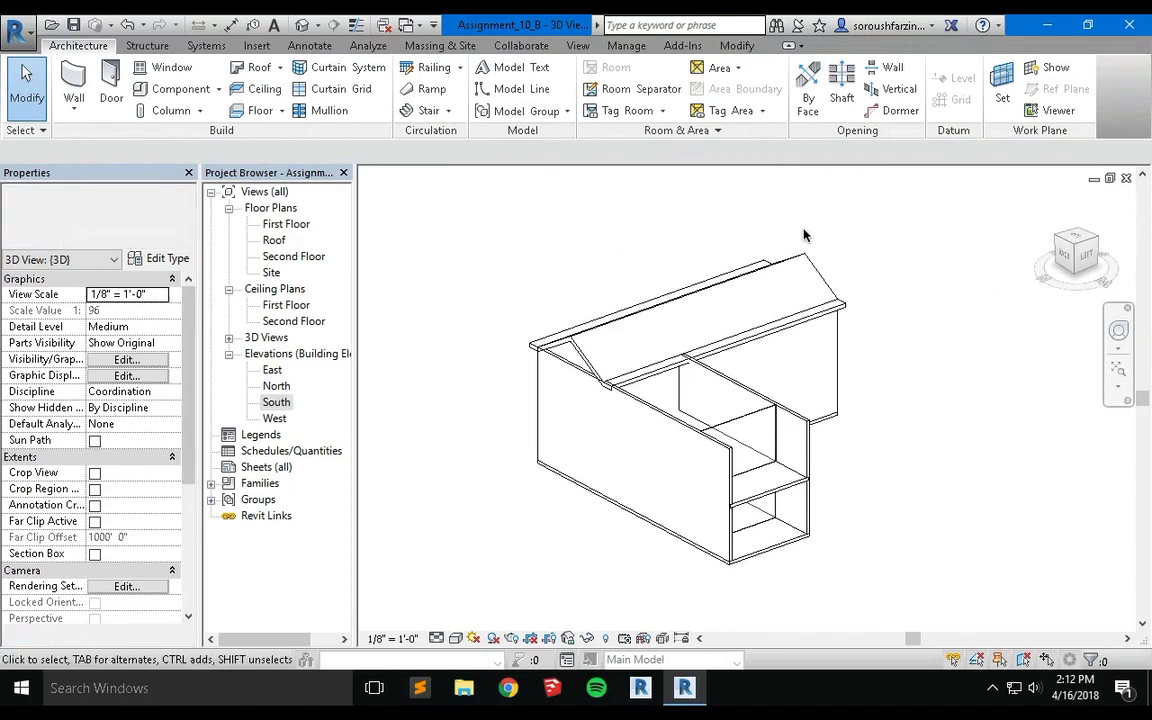
{"action": "scroll", "coordinate": [802, 540], "scroll_direction": "up", "scroll_amount": 3}
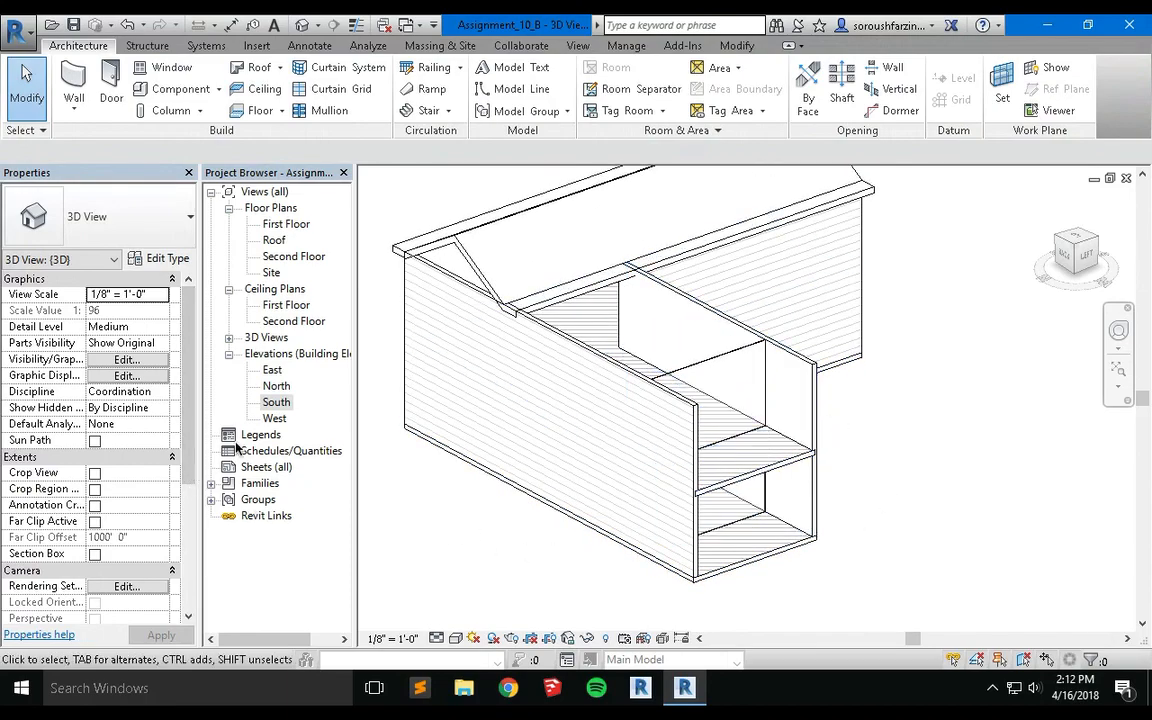
{"action": "double_click", "coordinate": [275, 419]}
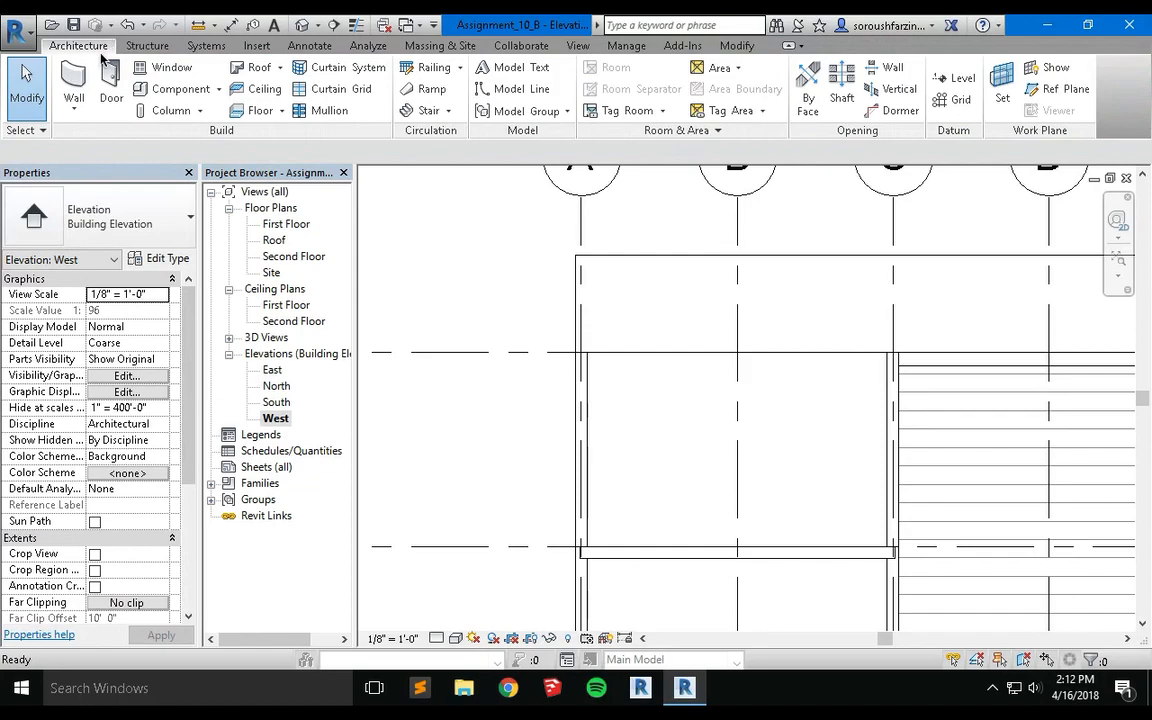
{"action": "left_click", "coordinate": [281, 70]}
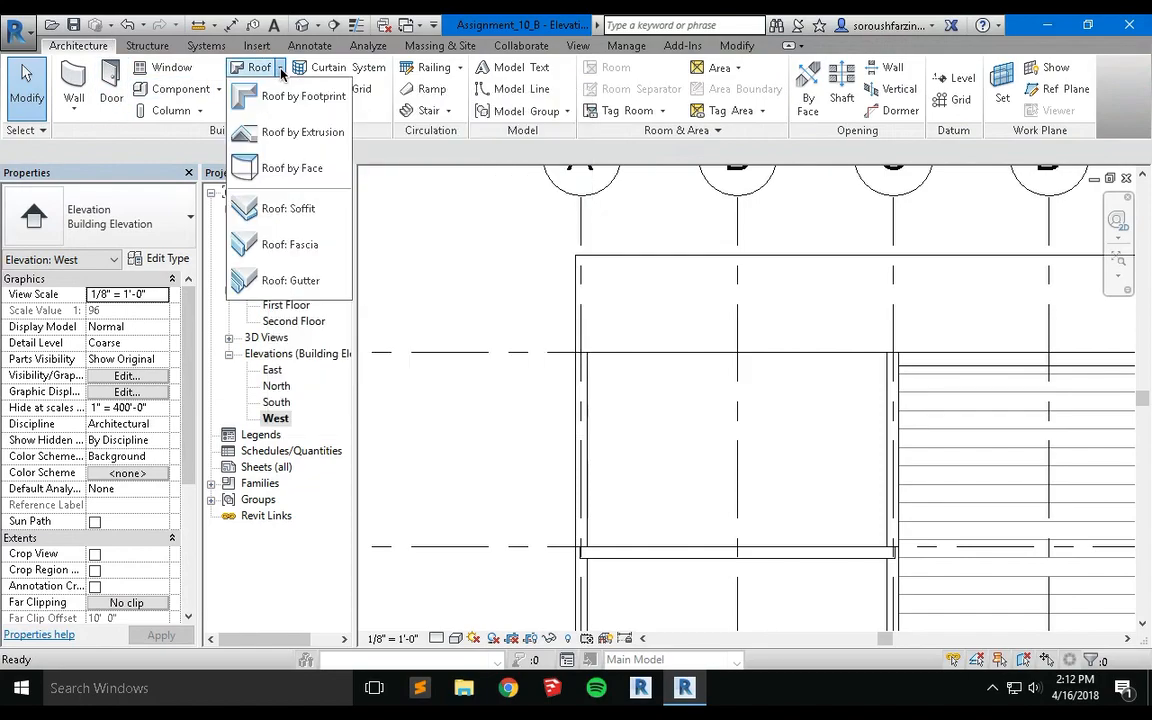
{"action": "left_click", "coordinate": [291, 136]}
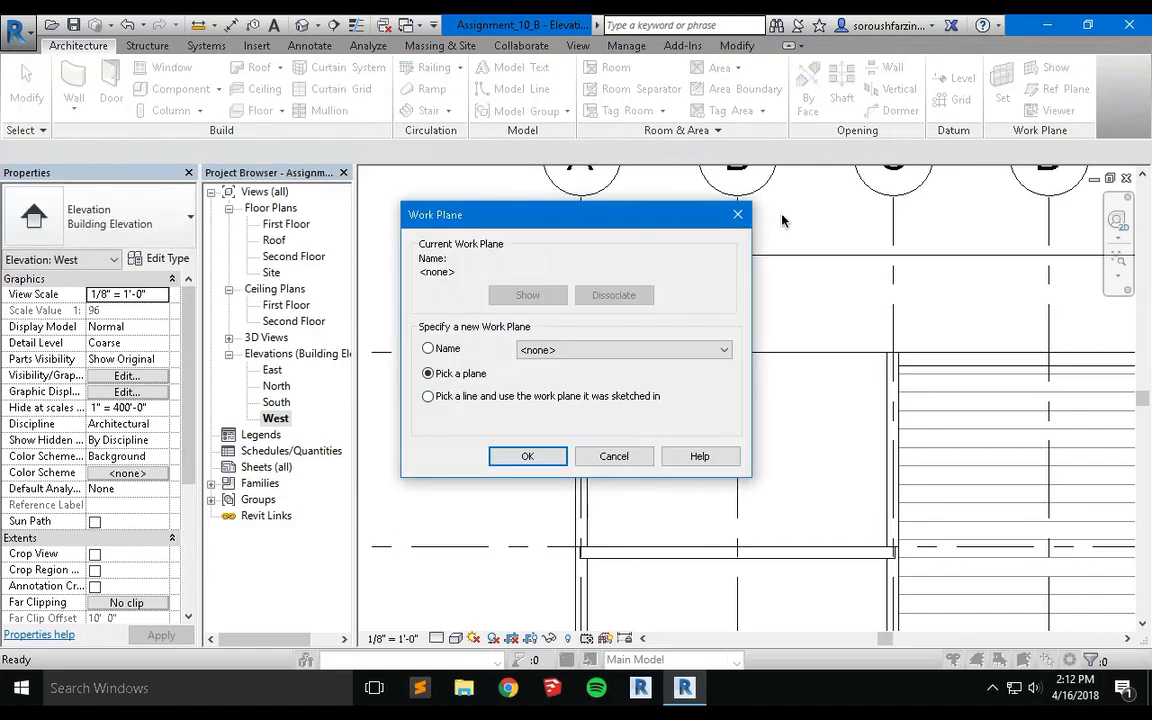
{"action": "left_click", "coordinate": [527, 456]}
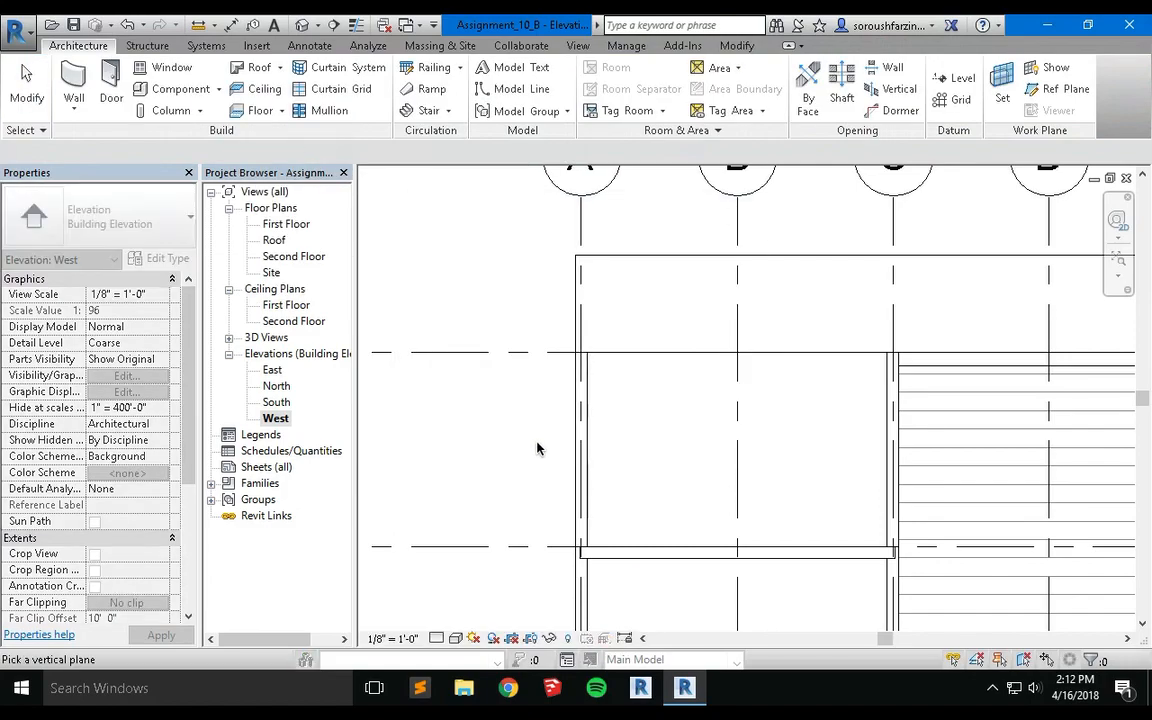
{"action": "left_click", "coordinate": [586, 370]}
{"action": "left_click", "coordinate": [588, 381]}
- Sketch a 2'-0" horizontal overhang line along the Roof level, from the outer face of the grid C wall toward grid D
{"action": "middle_click_drag", "start_coordinate": [701, 435], "coordinate": [563, 493]}
{"action": "scroll", "coordinate": [563, 493], "scroll_direction": "down", "scroll_amount": 1}
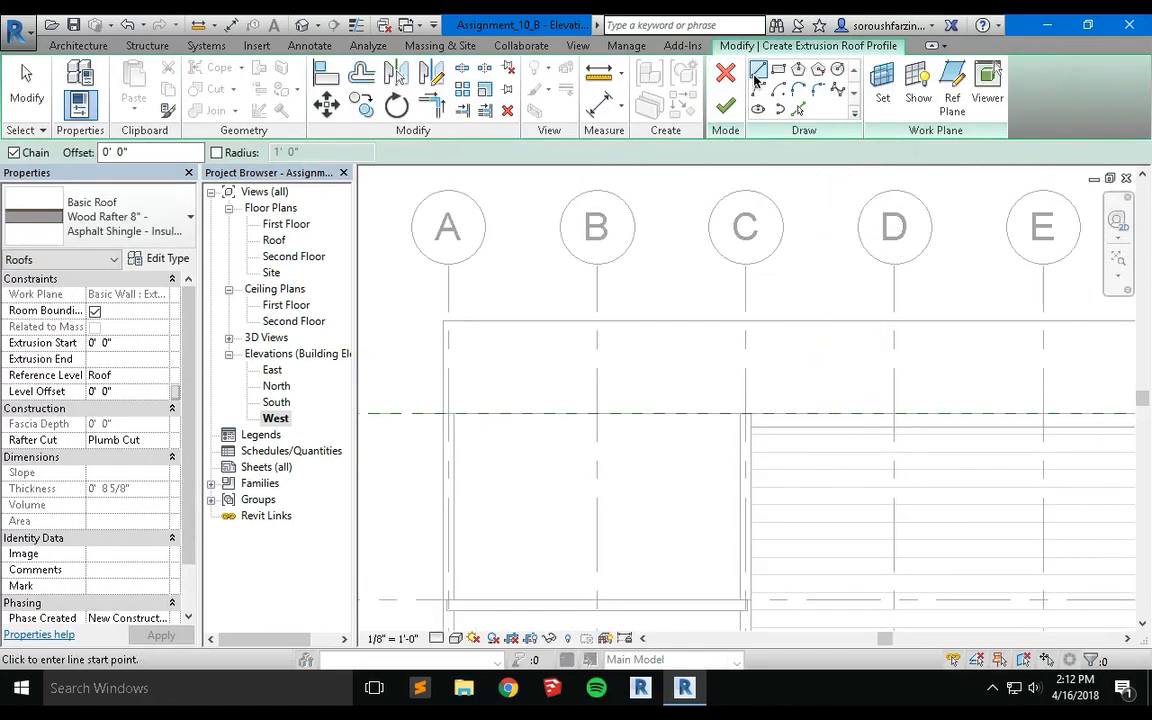
{"action": "left_click", "coordinate": [751, 415]}
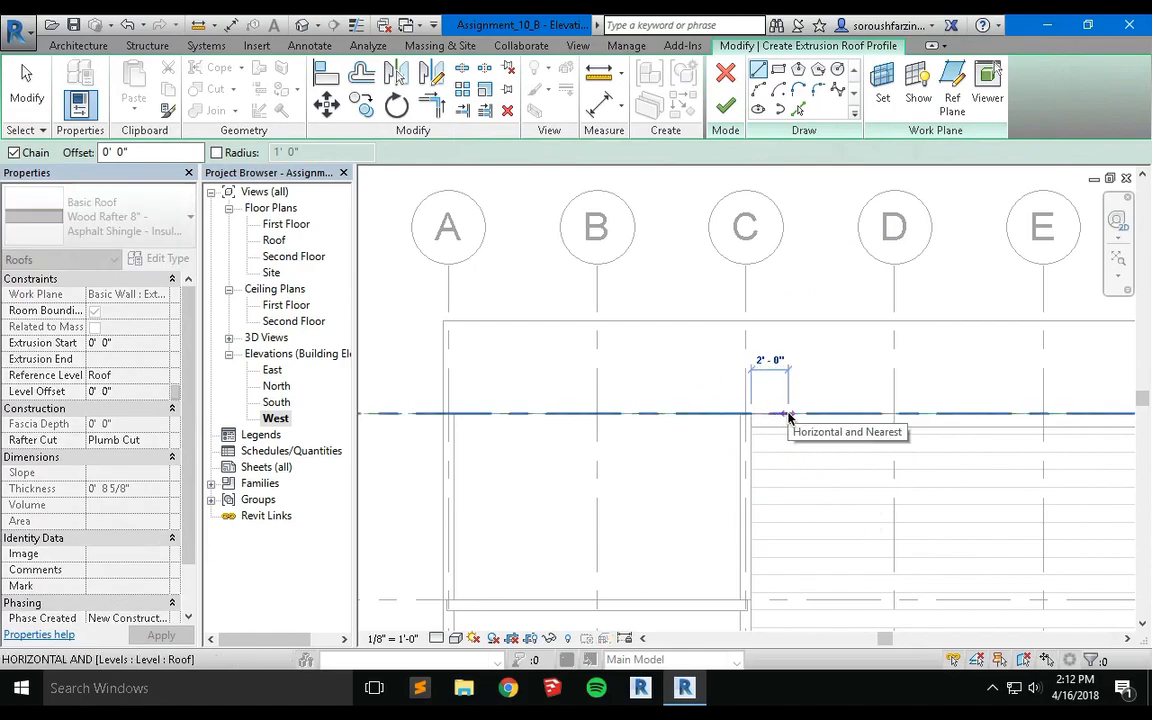
{"action": "left_click", "coordinate": [788, 416]}
{"action": "key", "text": "Escape"}
- Sketch two gable slopes from the grid C wall up to the existing ridge height on grid B and down to grid A, plus a 2'-0" overhang
{"action": "left_click", "coordinate": [751, 417]}
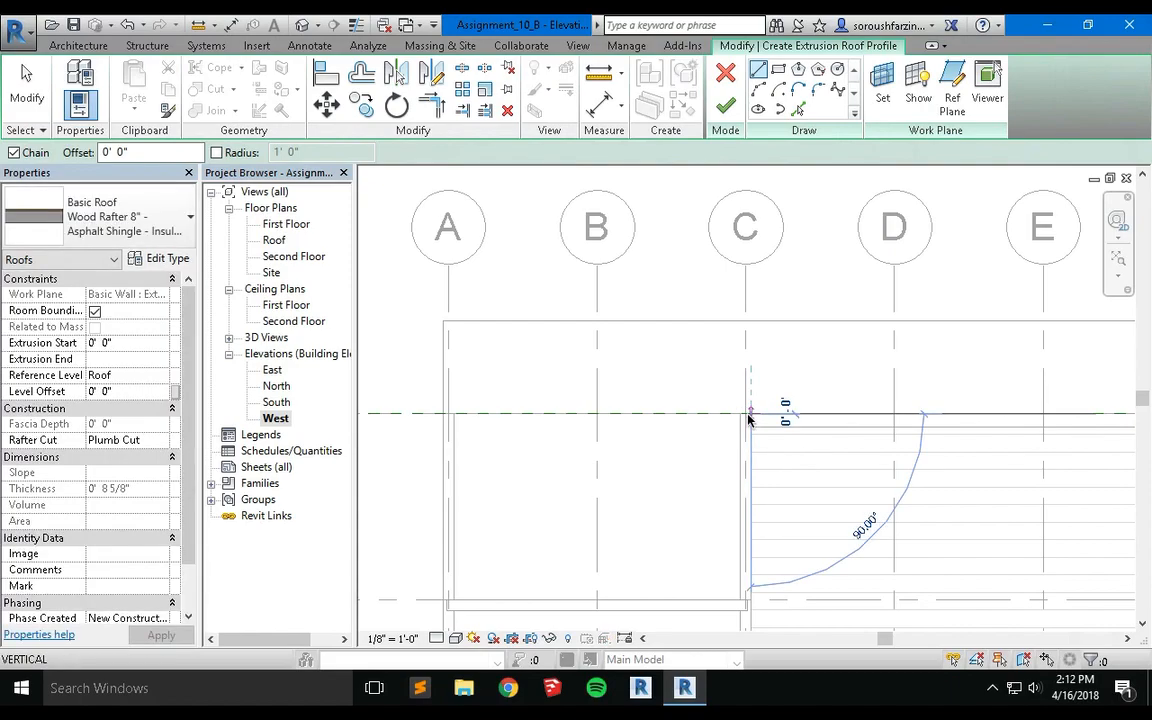
{"action": "left_click", "coordinate": [597, 322]}
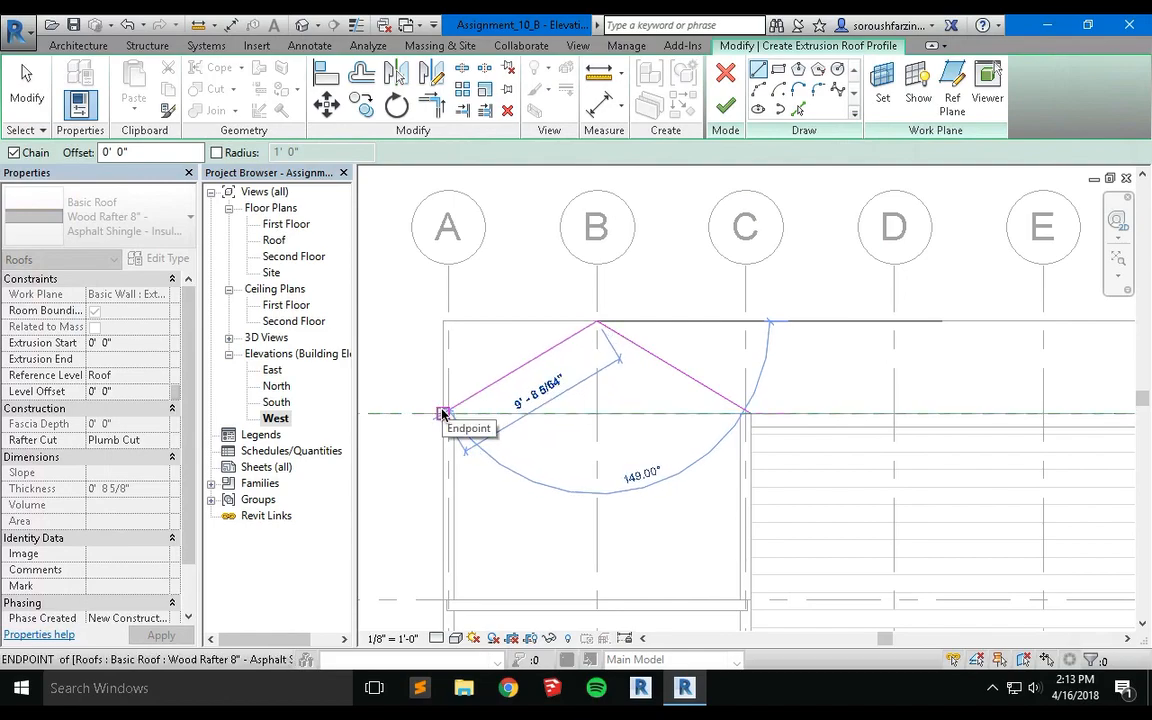
{"action": "left_click", "coordinate": [443, 413]}
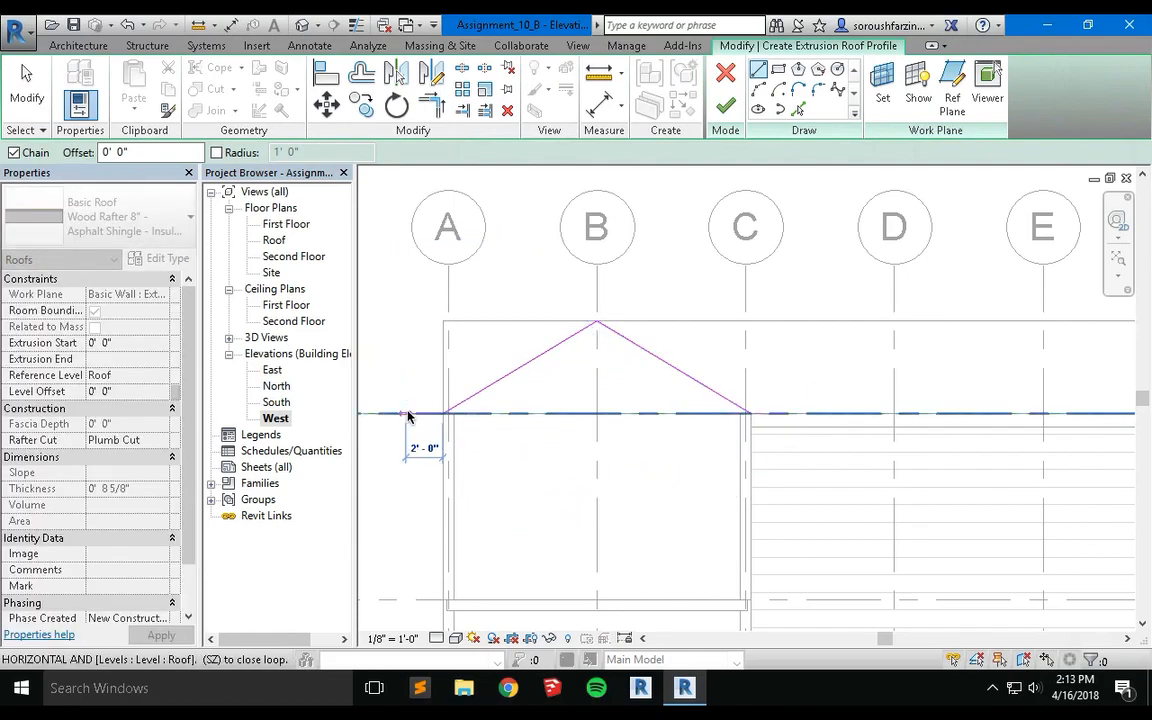
{"action": "key", "text": "Escape"}
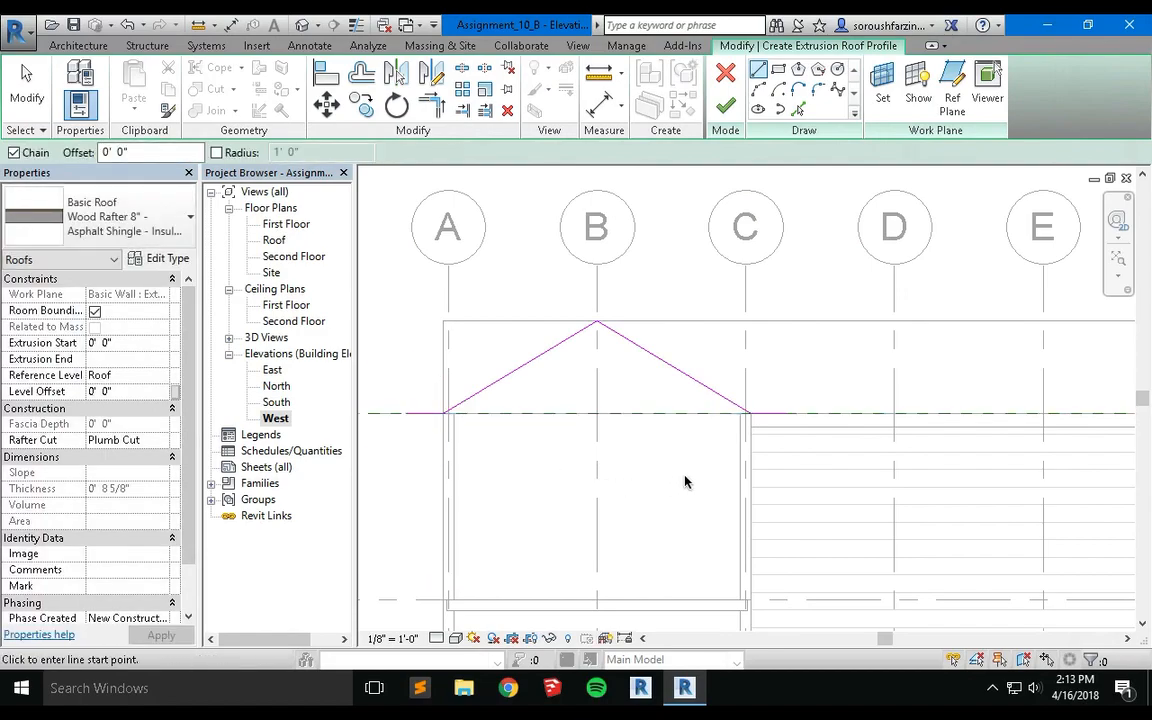
- Finish the second gable roof profile to create the extruded roof and show the model in the default 3D view
{"action": "left_click", "coordinate": [726, 112]}
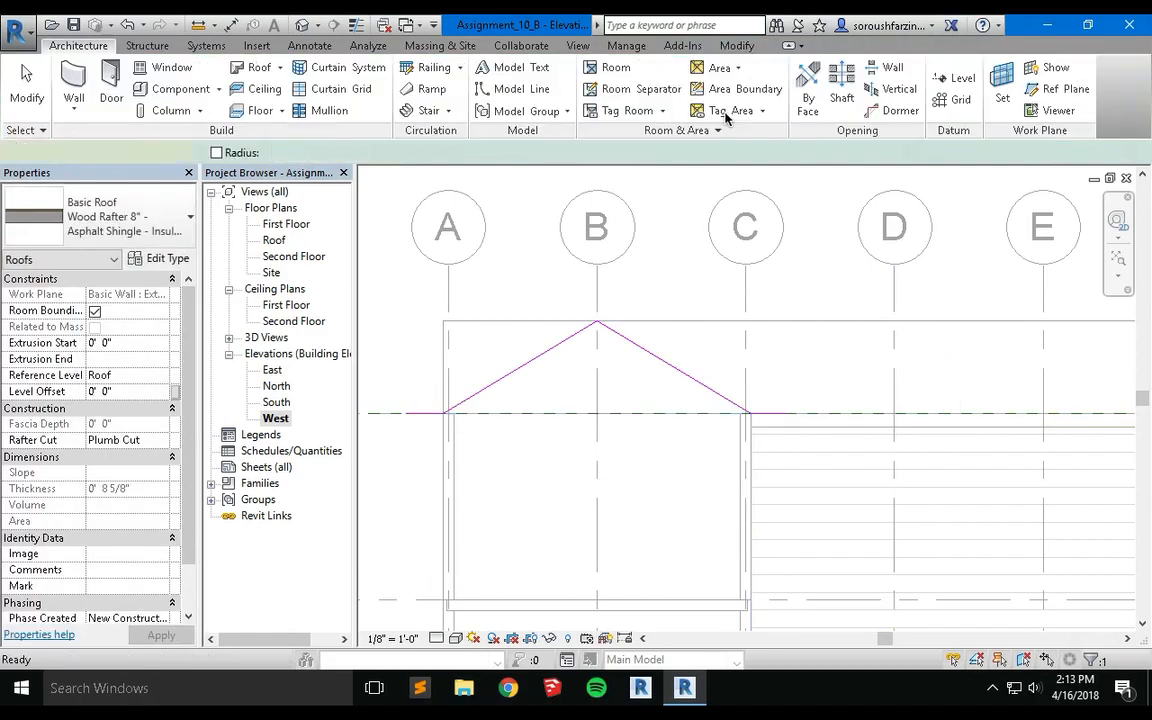
{"action": "left_click", "coordinate": [305, 25]}
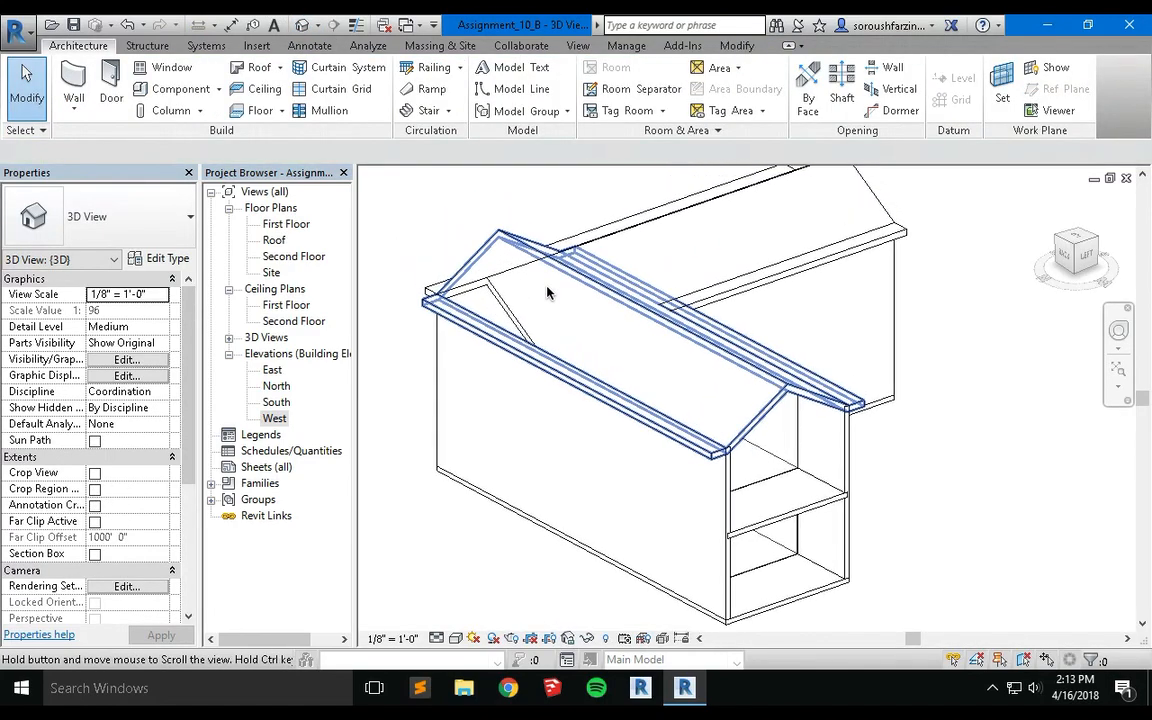